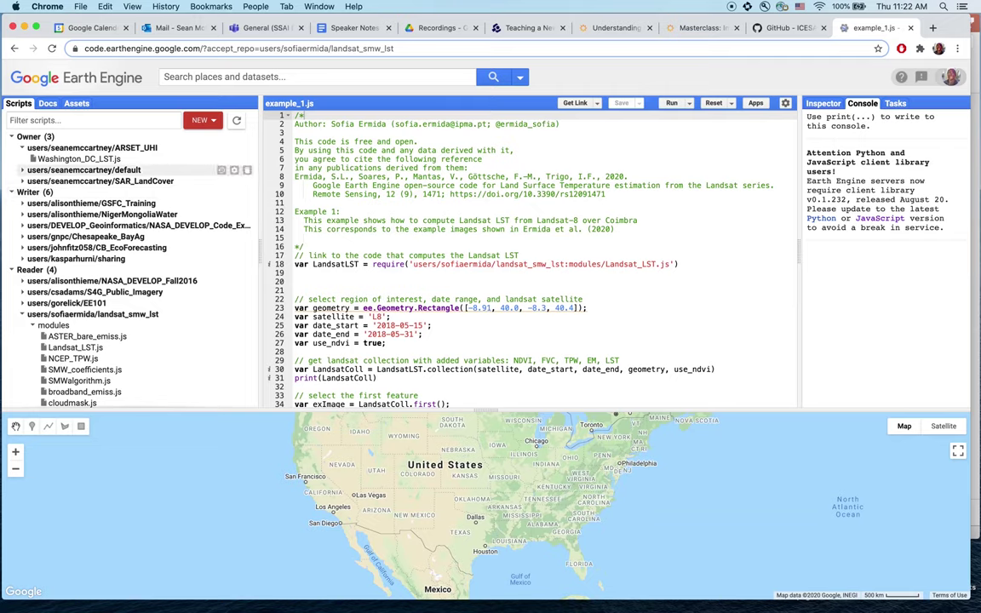
Find the landsat_smw_lst repository among the reader scripts, collapse it and expand it again to view its modules and examples
scroll(127, 255, down, 5)
scroll(128, 170, down, 1)
scroll(128, 170, down, 1)
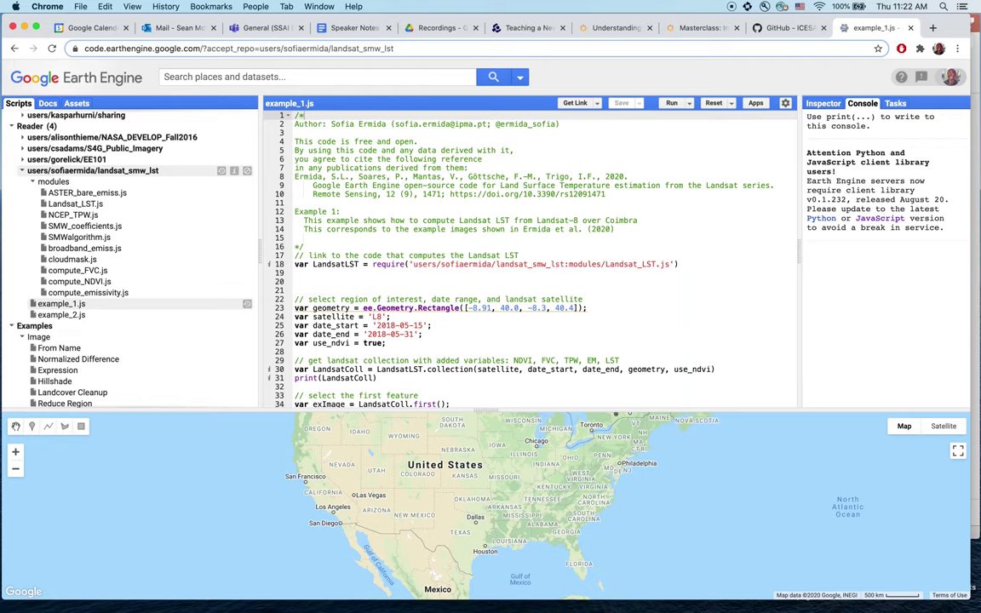
click(92, 170)
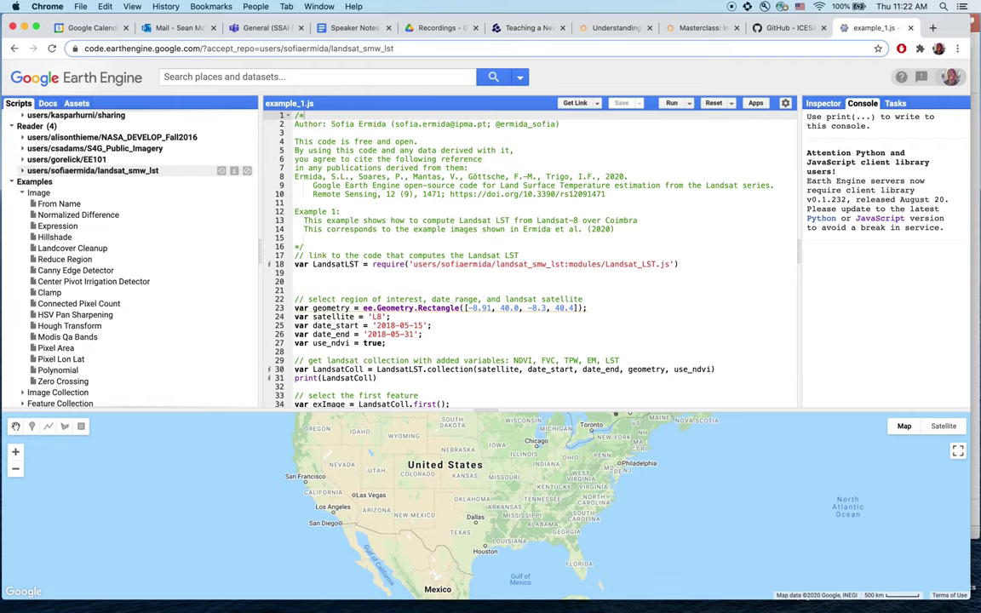
click(91, 170)
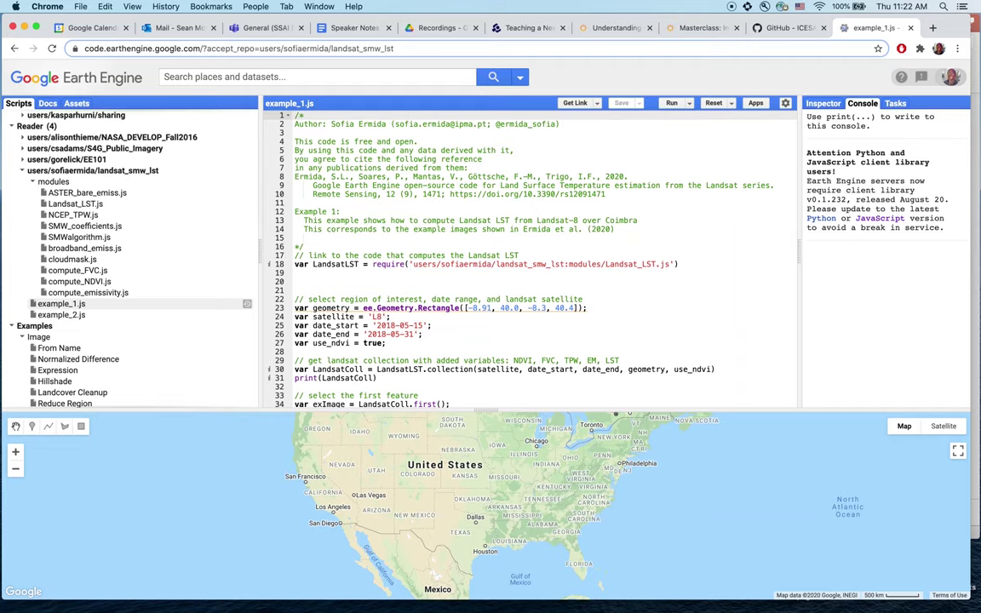
Examine the module import and the geometry, satellite, date range and NDVI variables in example_1.js
scroll(527, 255, down, 4)
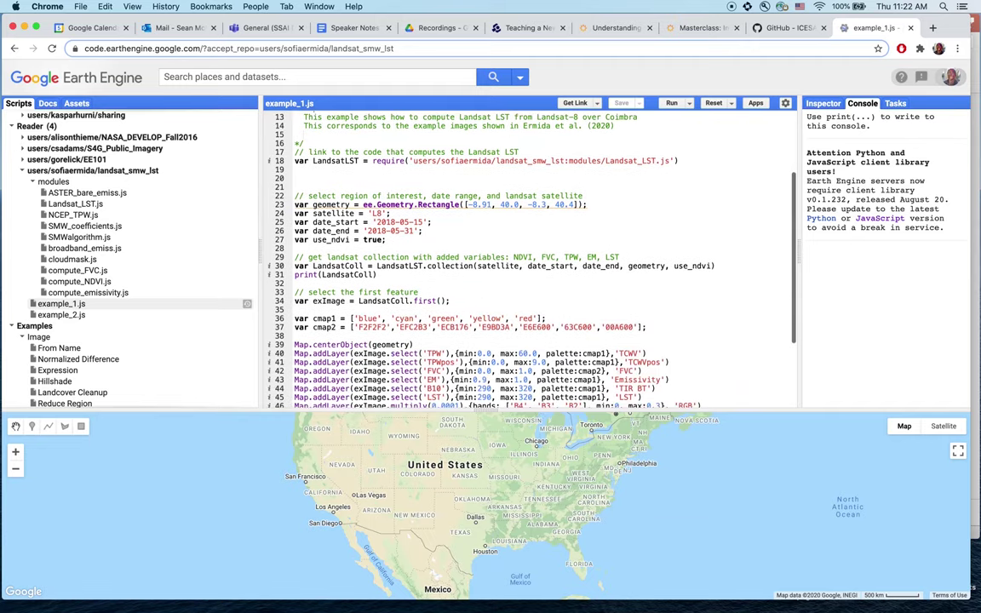
click(337, 161)
key(Down)
key(Down)
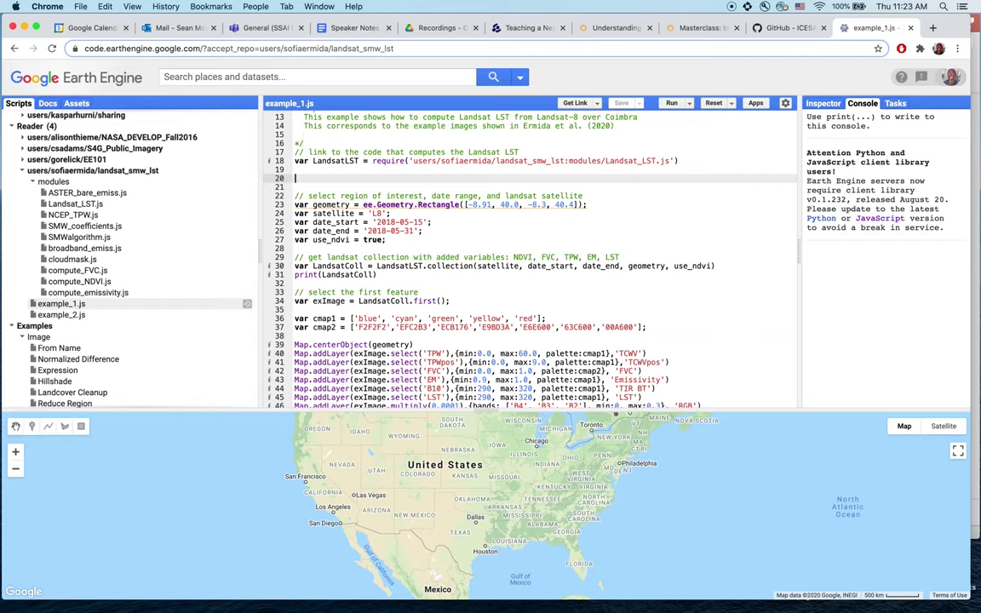
drag(385, 239, 295, 204)
click(295, 187)
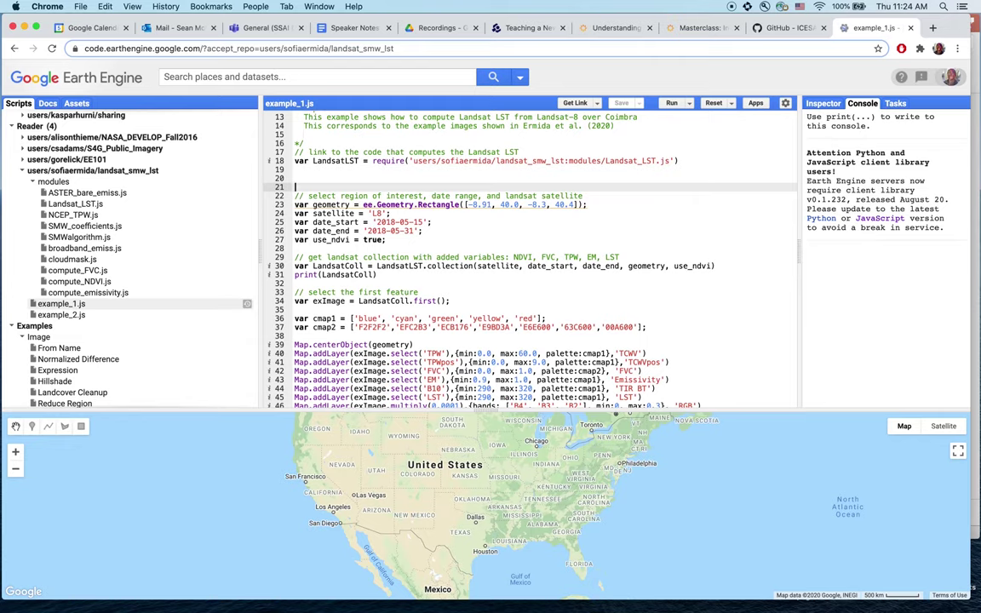
Examine the code that builds and prints the Landsat collection, picks the first image and centers the map on the geometry
scroll(489, 256, down, 5)
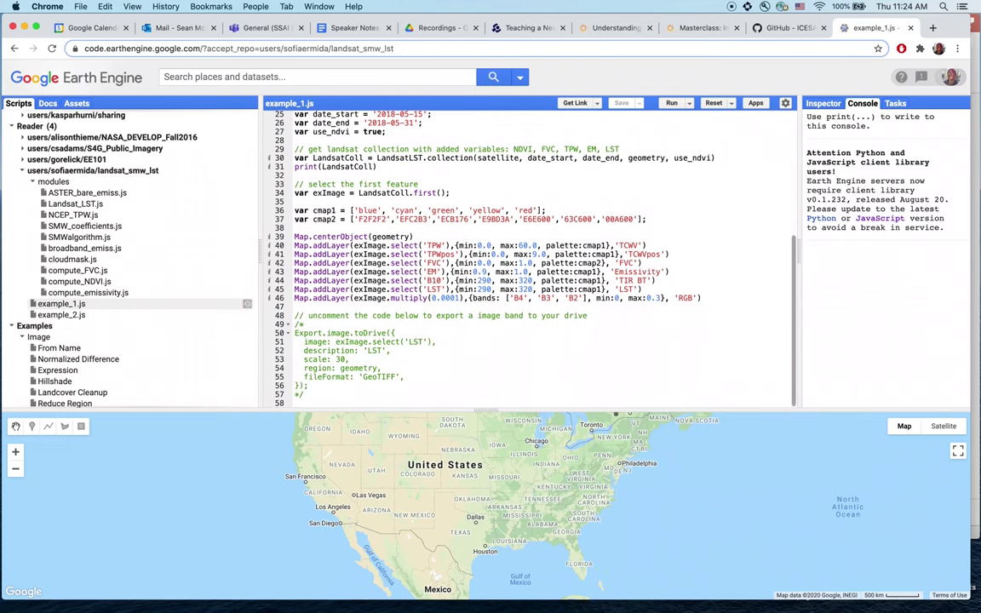
click(342, 158)
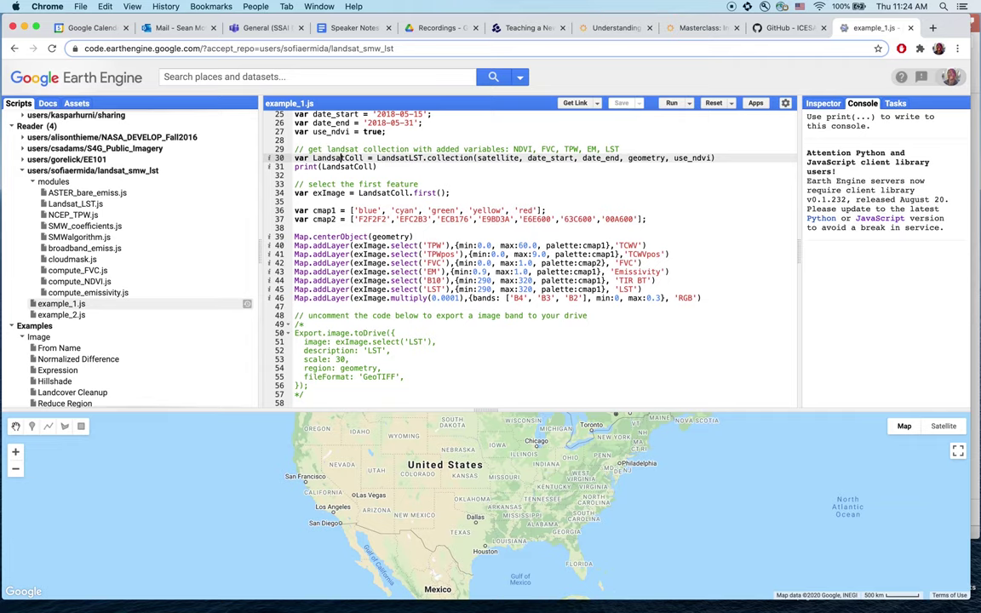
click(367, 166)
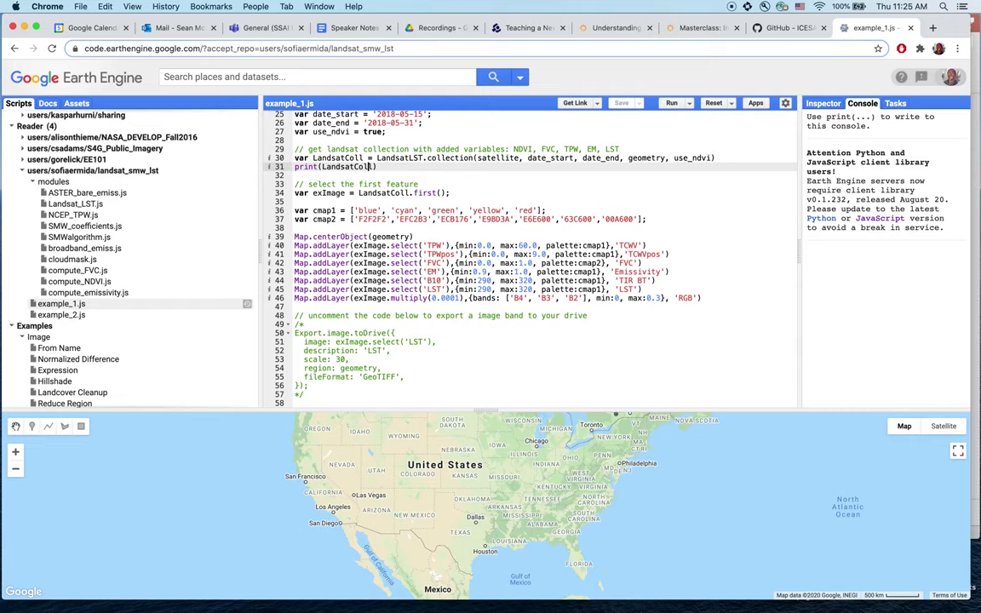
click(390, 193)
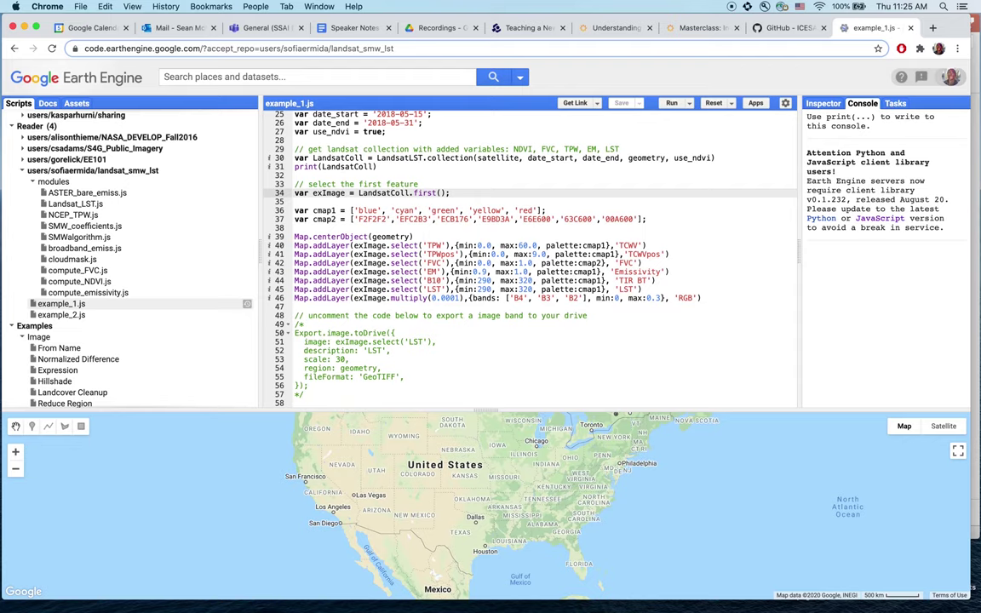
click(325, 237)
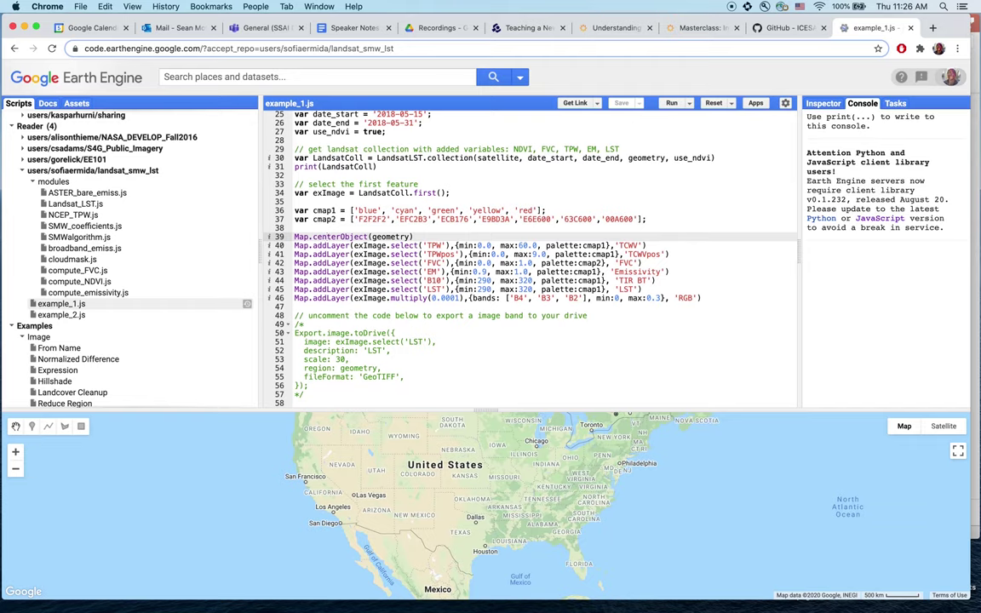
Uncomment the Export.image.toDrive block at the end of the script by removing its opening and closing comment markers
drag(305, 394, 295, 315)
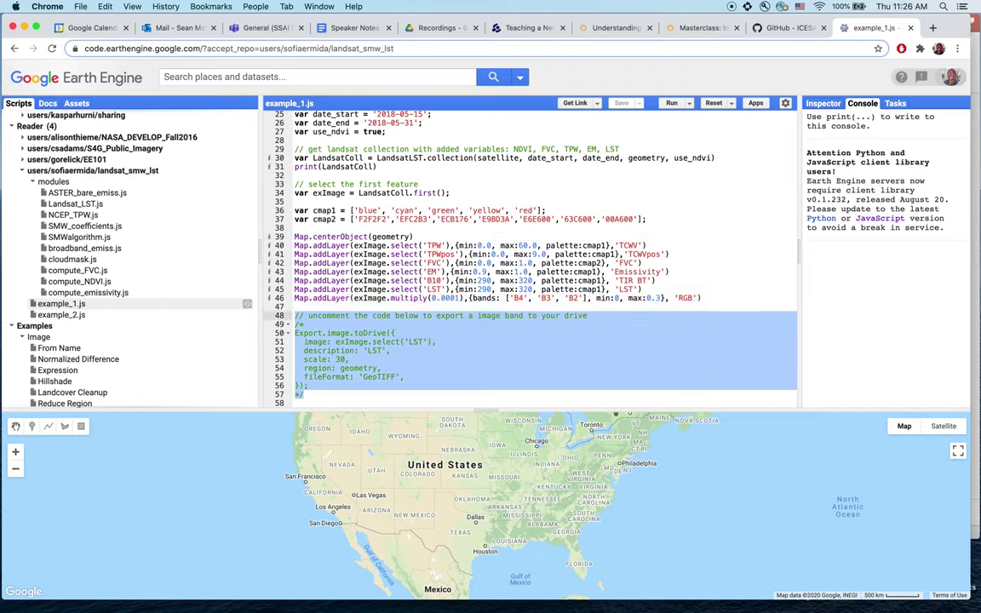
click(395, 332)
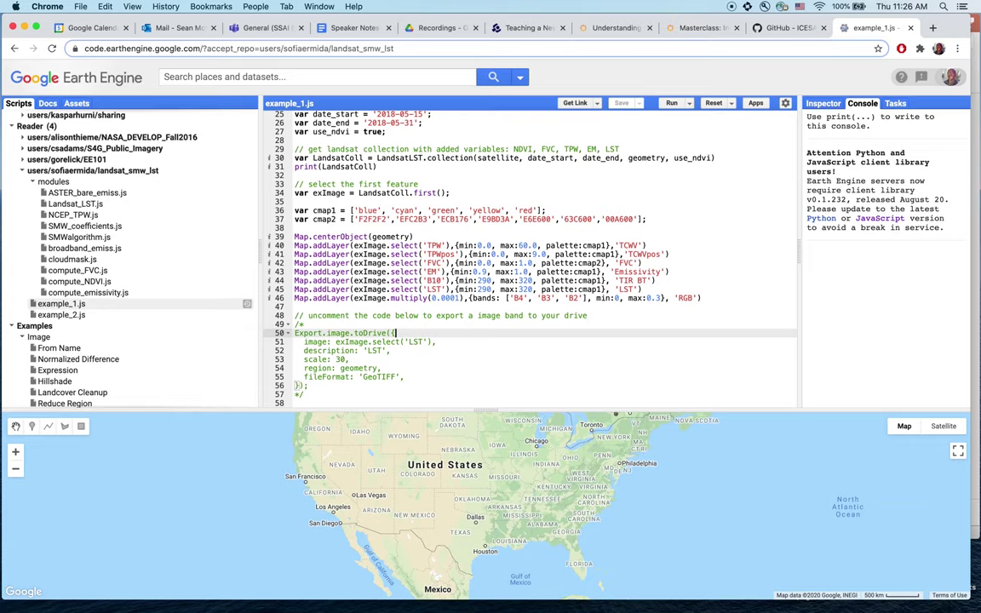
click(304, 325)
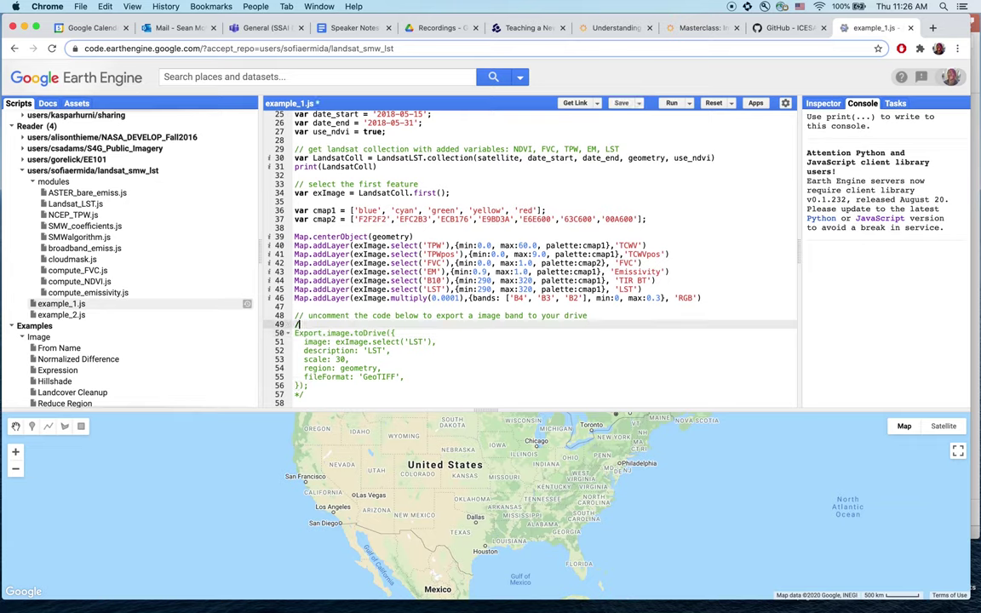
key(BackSpace)
key(BackSpace)
click(304, 394)
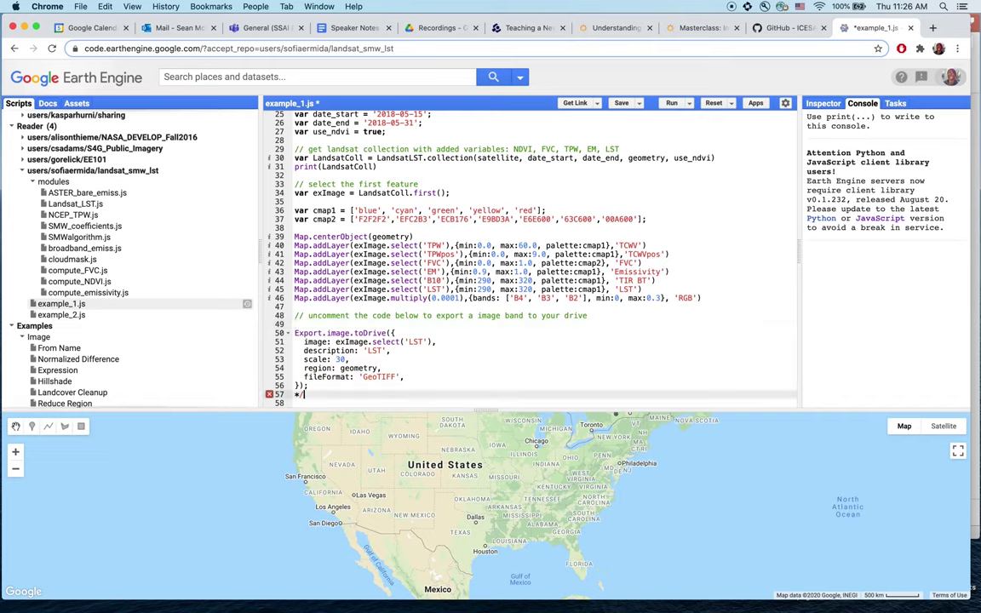
key(BackSpace)
key(BackSpace)
Check the export's LST band and region parameters, run the script and enlarge the map area
double_click(412, 341)
click(381, 368)
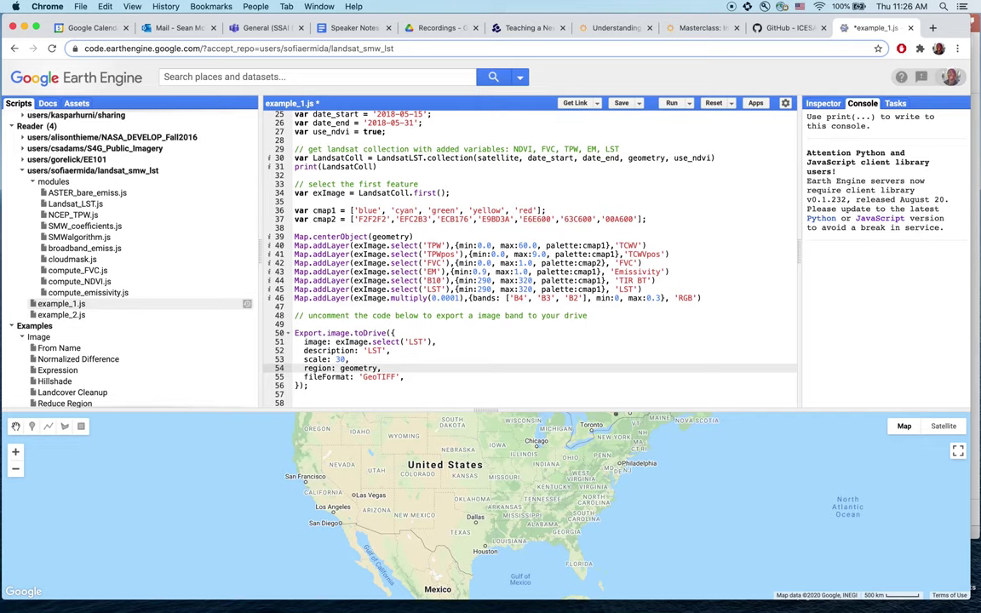
click(296, 394)
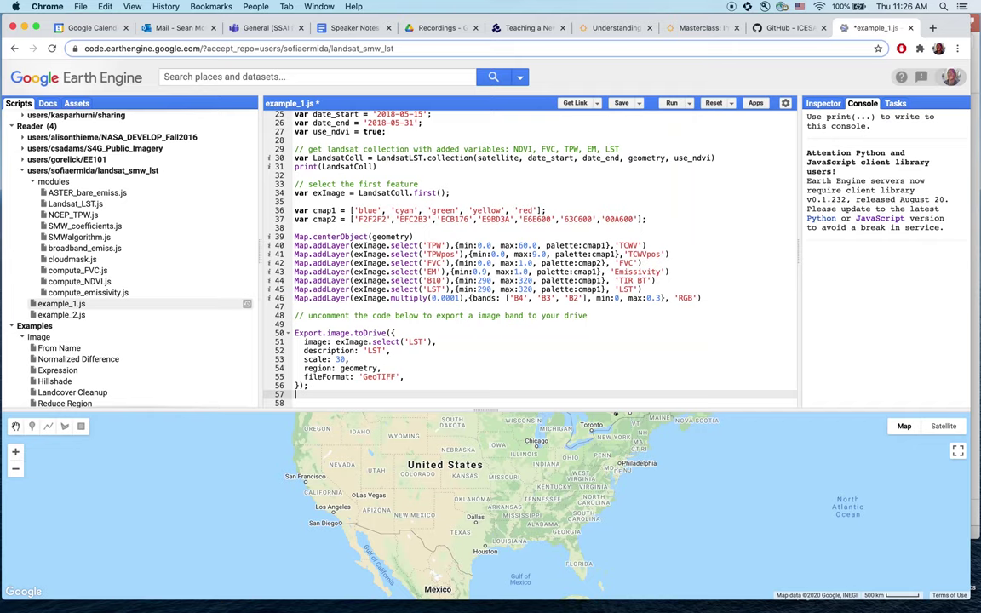
key(super+Return)
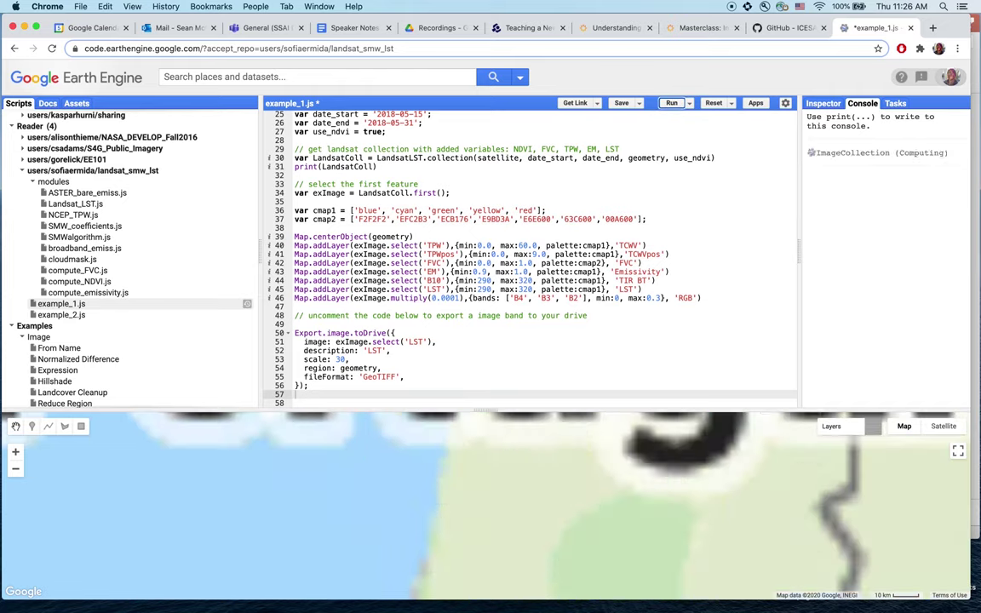
drag(485, 411, 485, 254)
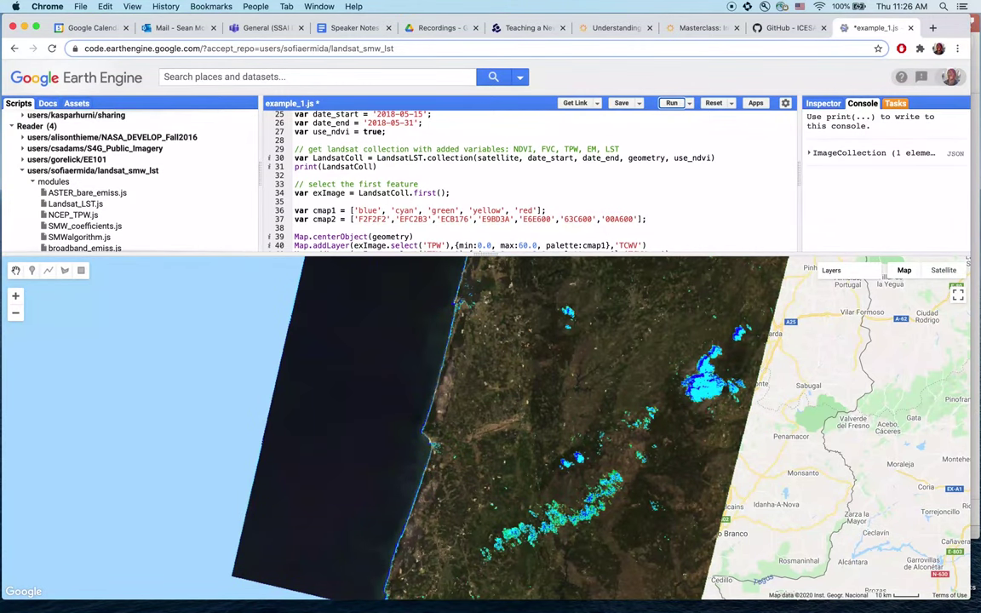
drag(485, 254, 486, 234)
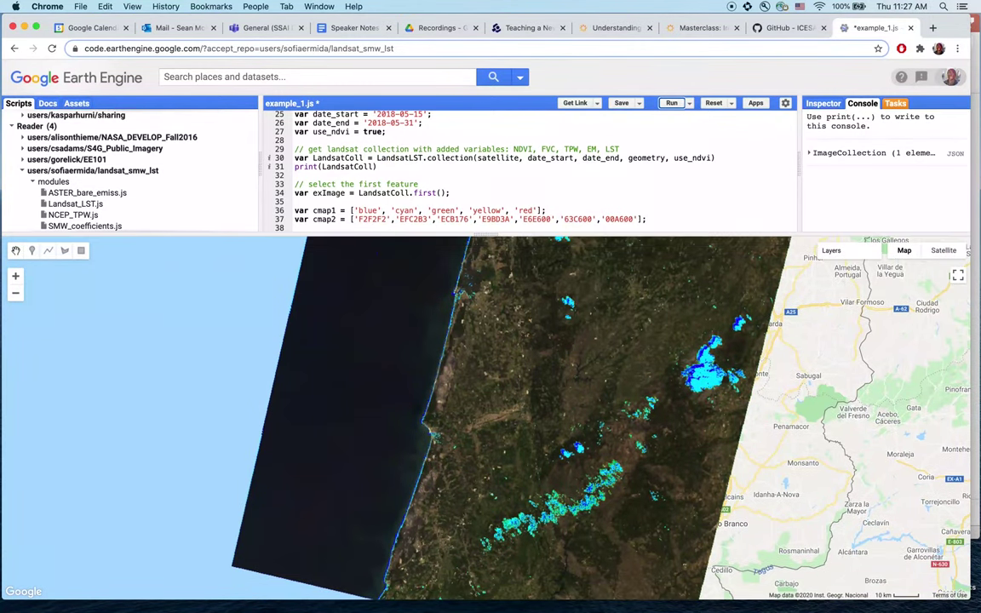
Hide the RGB, LST, TIR BT and Emissivity map layers one after another to view each layer beneath
mouse_move(821, 250)
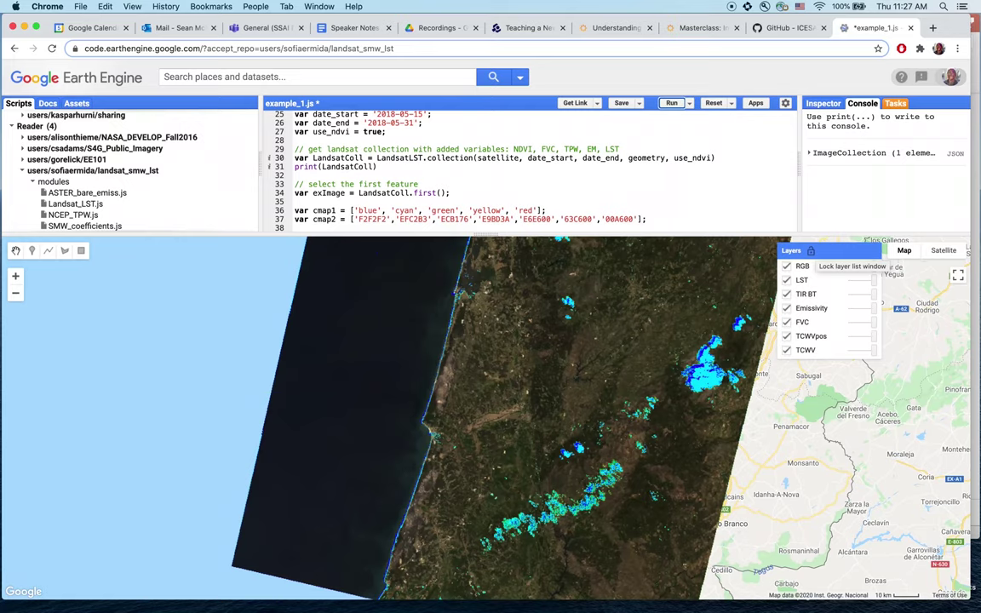
click(786, 267)
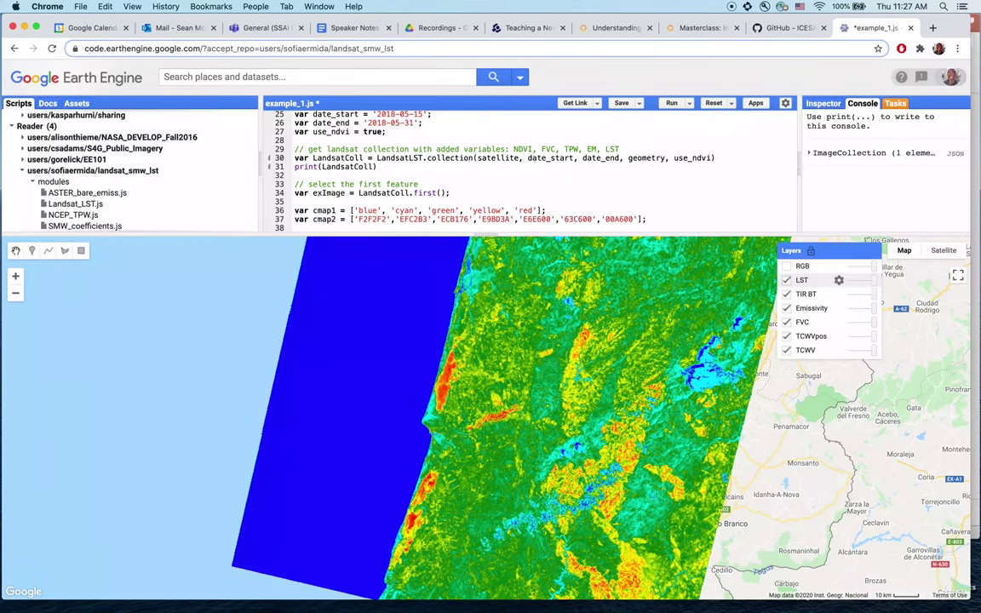
click(786, 280)
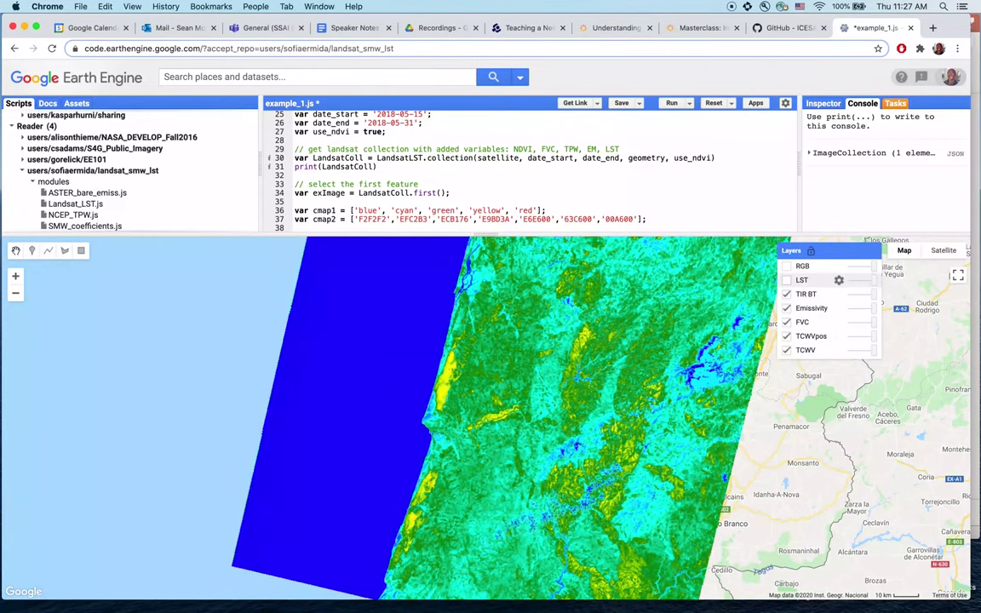
click(786, 294)
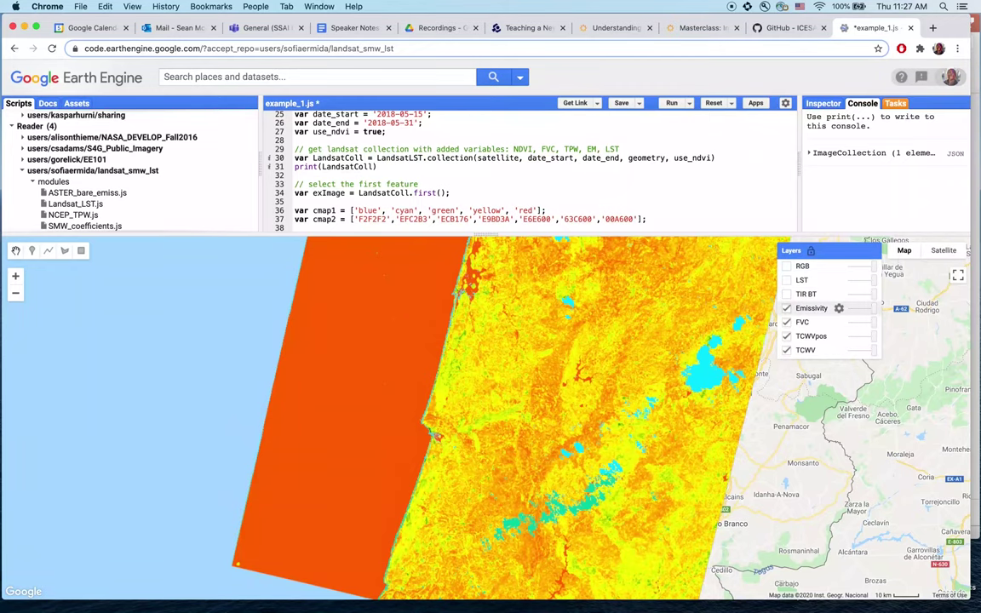
click(786, 308)
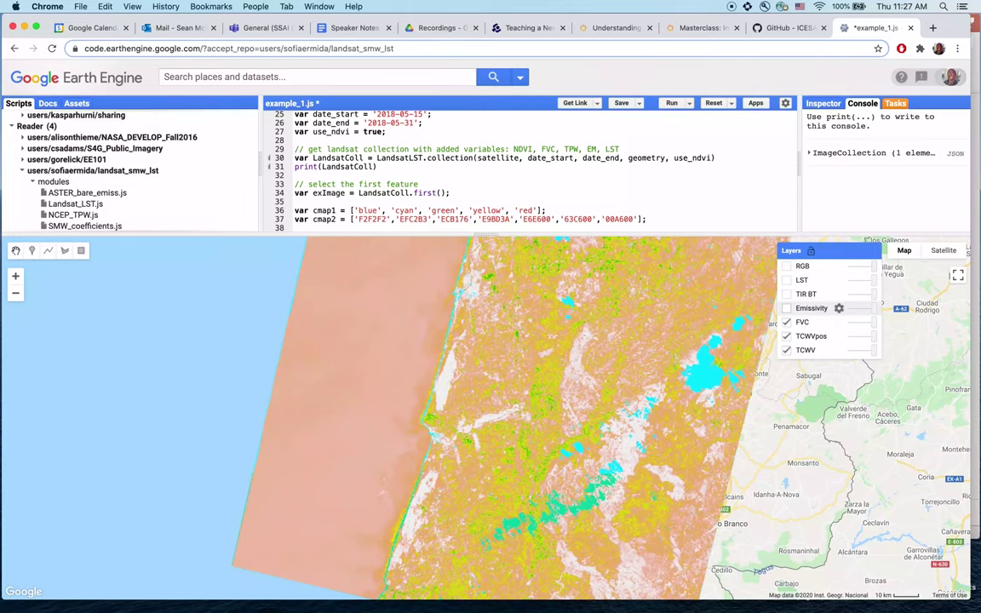
Toggle the FVC and Emissivity layers off and on to compare them on the map
click(786, 322)
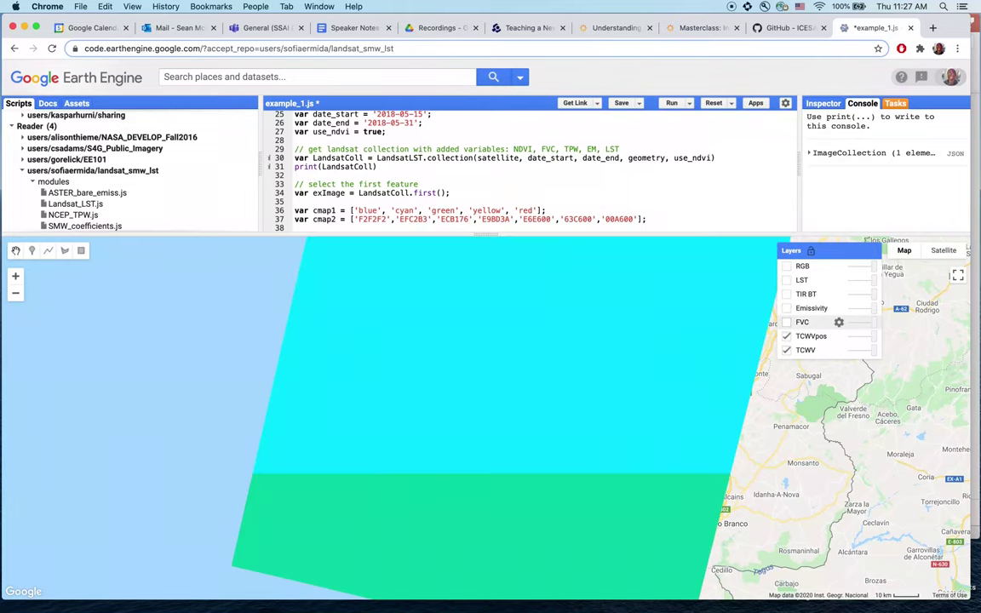
click(786, 322)
click(786, 307)
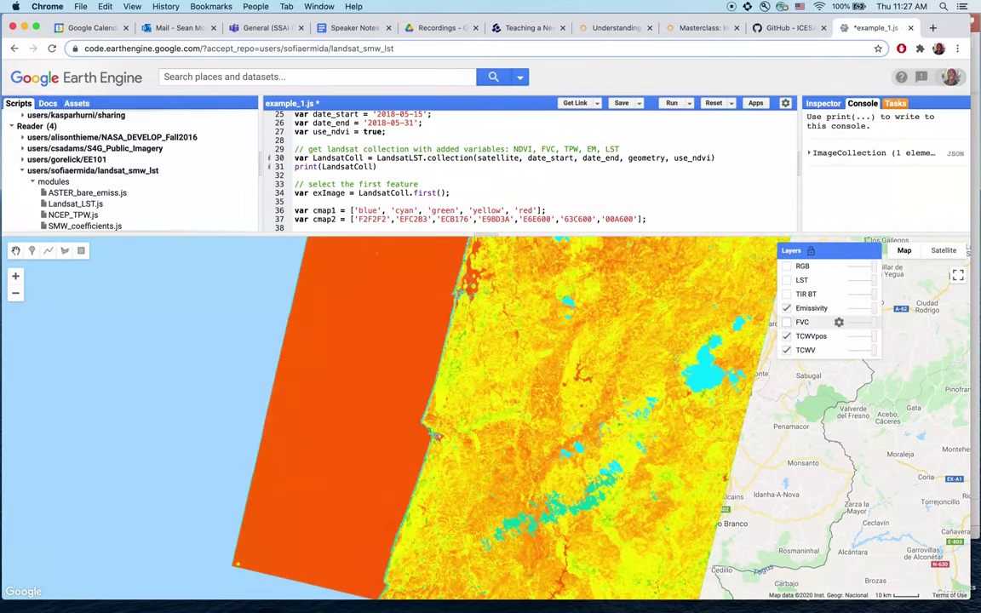
click(786, 307)
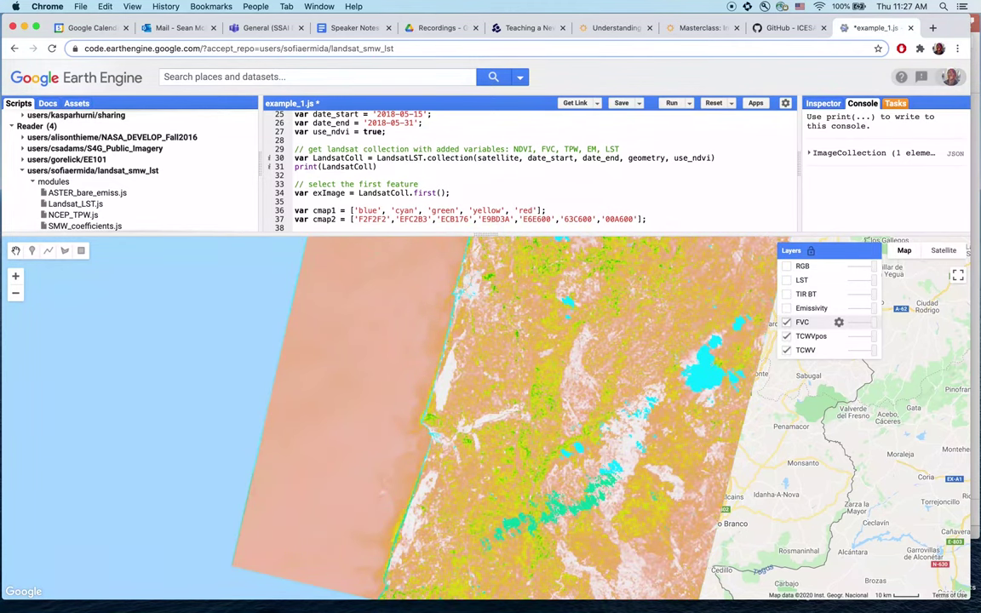
Hide the FVC, TCWVpos and TCWV layers and show only the LST layer
click(785, 322)
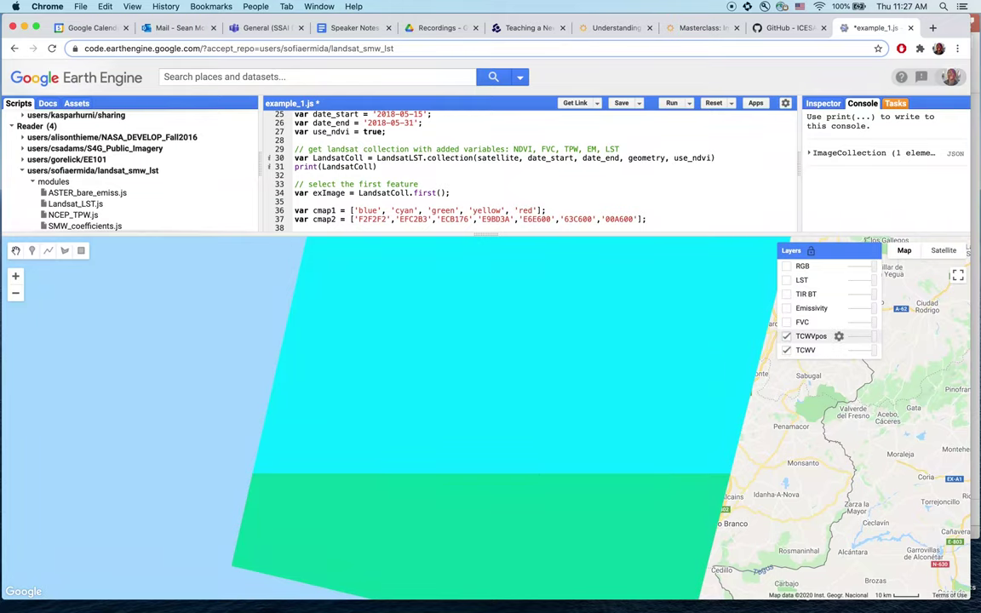
click(786, 336)
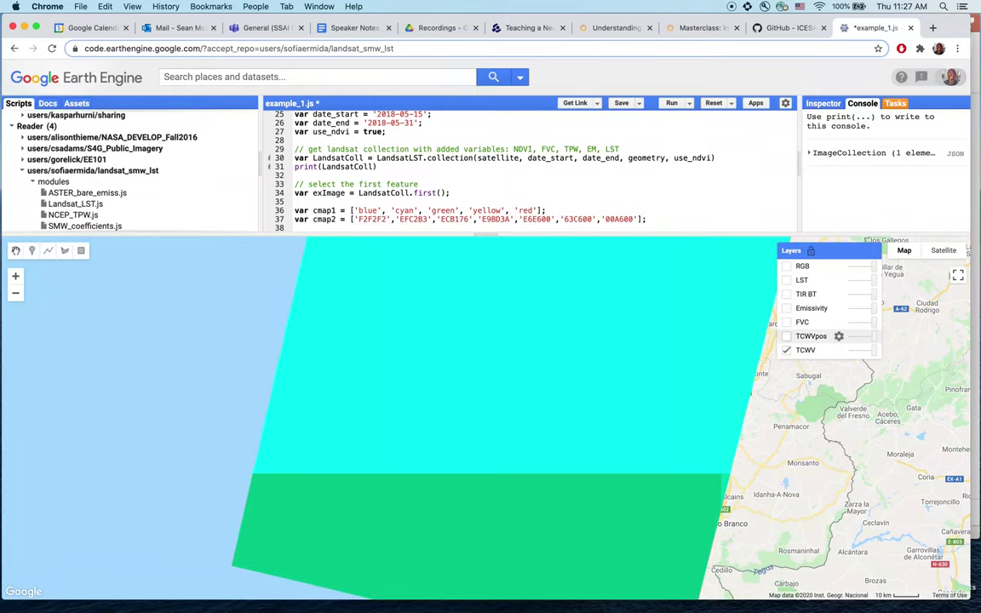
click(786, 350)
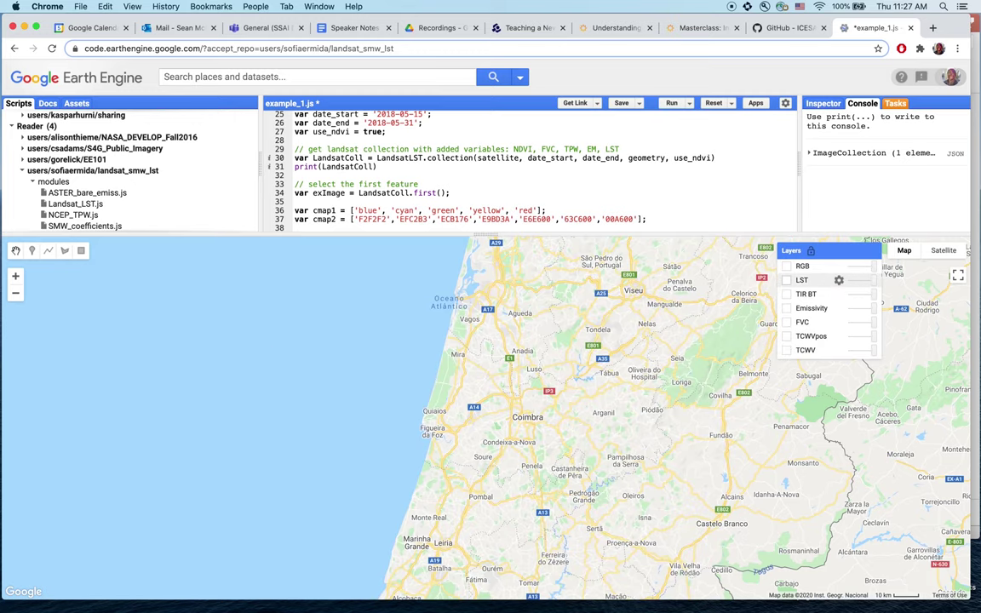
click(786, 281)
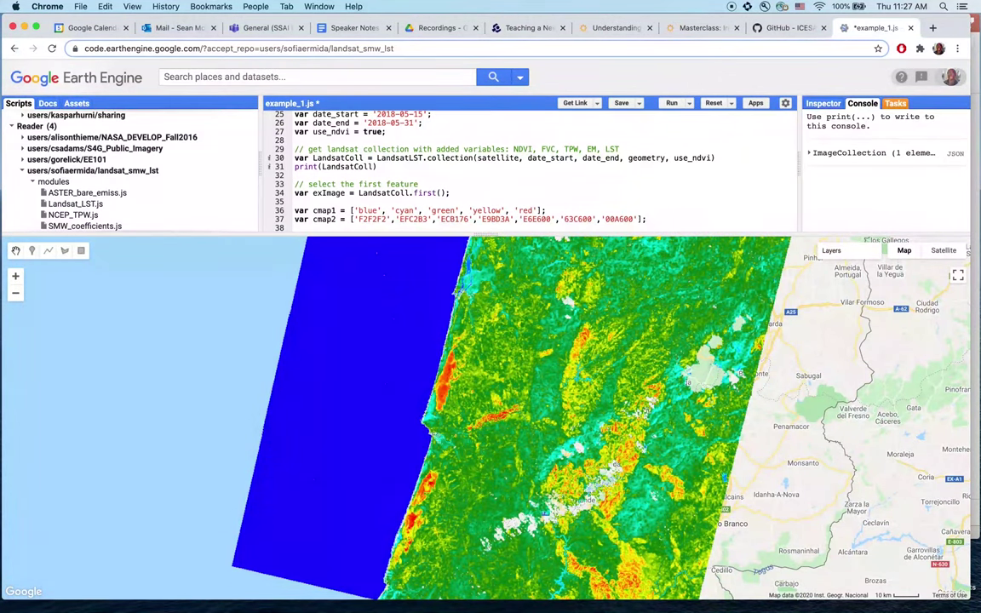
Inspect the layer pixel values at a point in the red strip along the river west of Coimbra and enlarge the results area
click(823, 103)
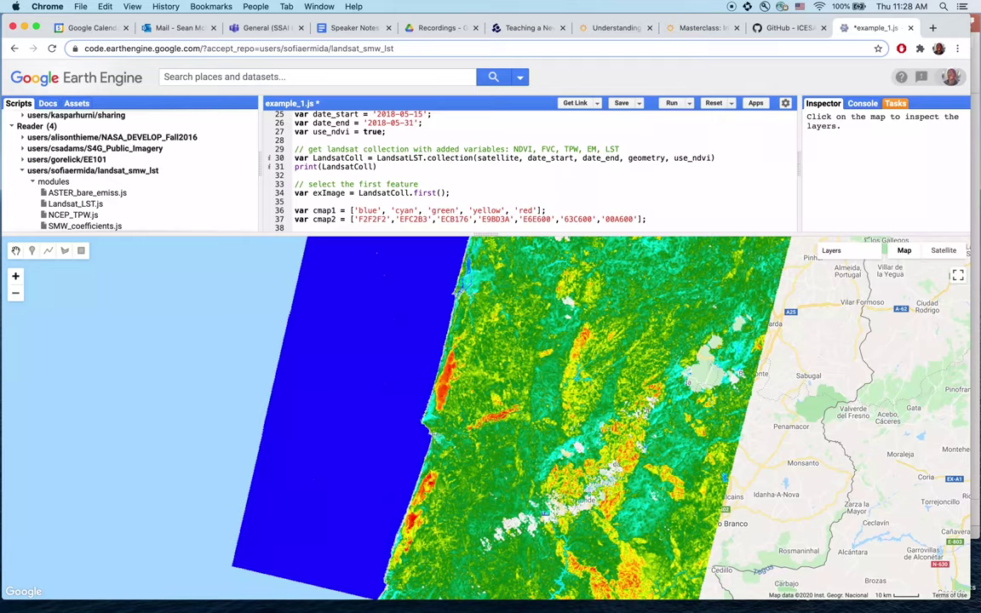
click(15, 275)
click(15, 276)
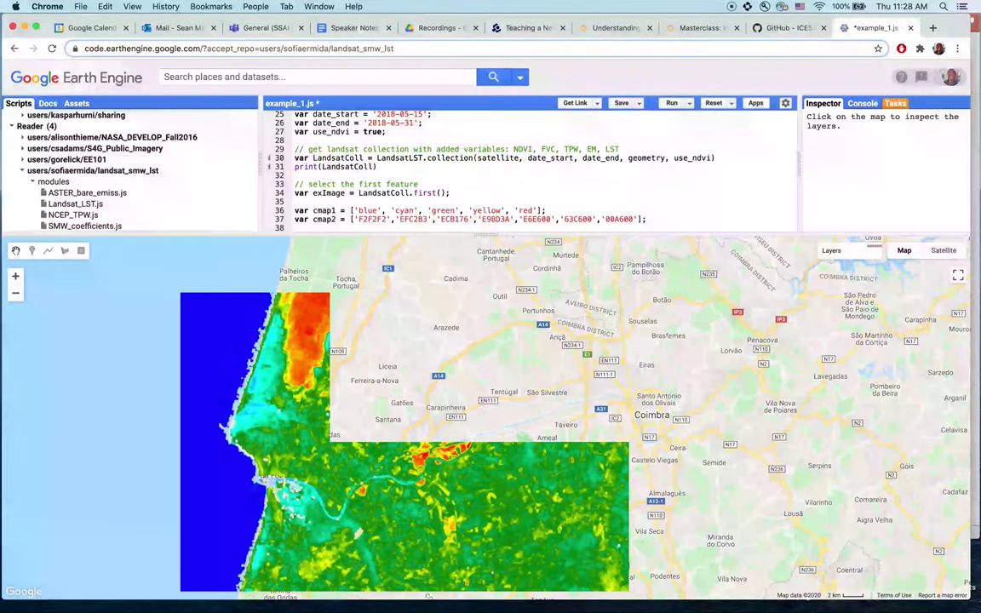
drag(680, 448, 642, 424)
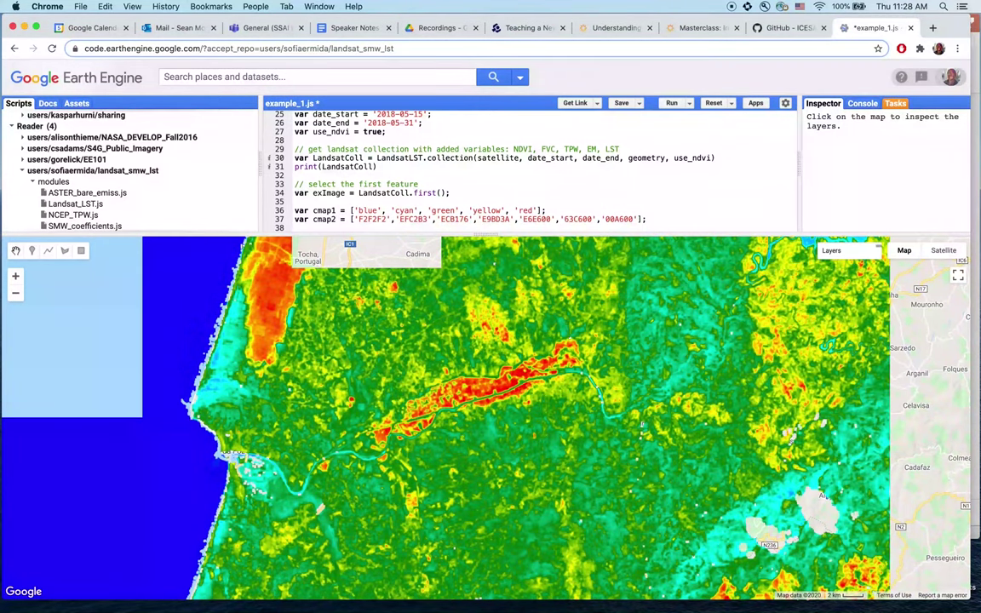
click(642, 424)
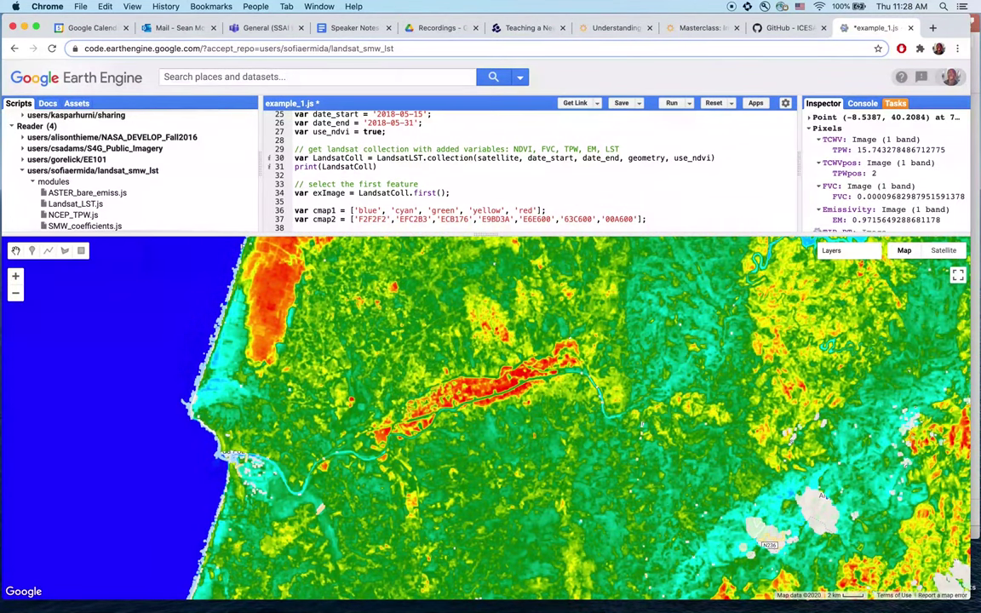
drag(486, 234, 485, 384)
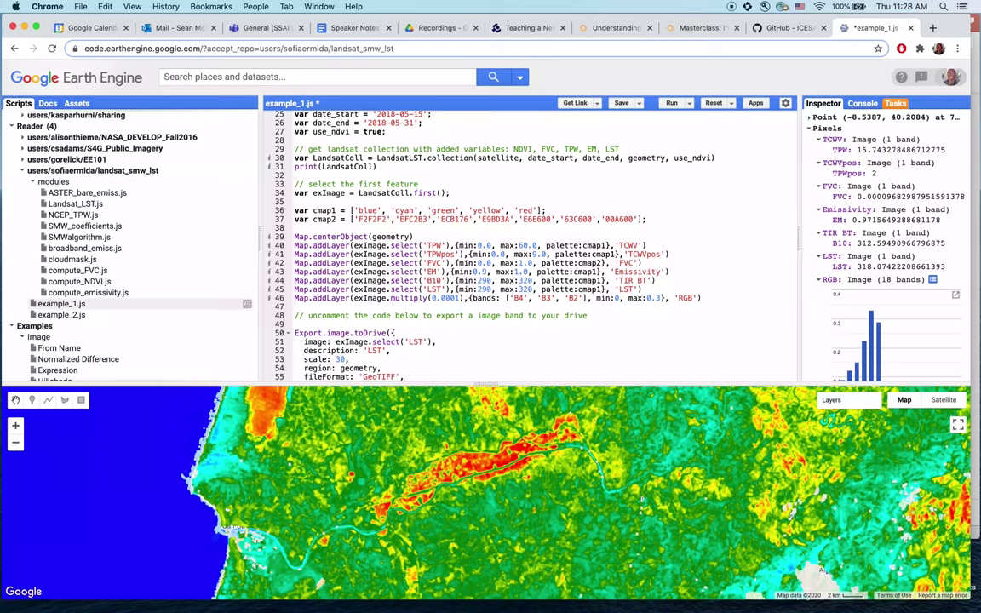
Examine the printed Landsat ImageCollection by expanding its features, first image and band list, and read through the bands
click(861, 103)
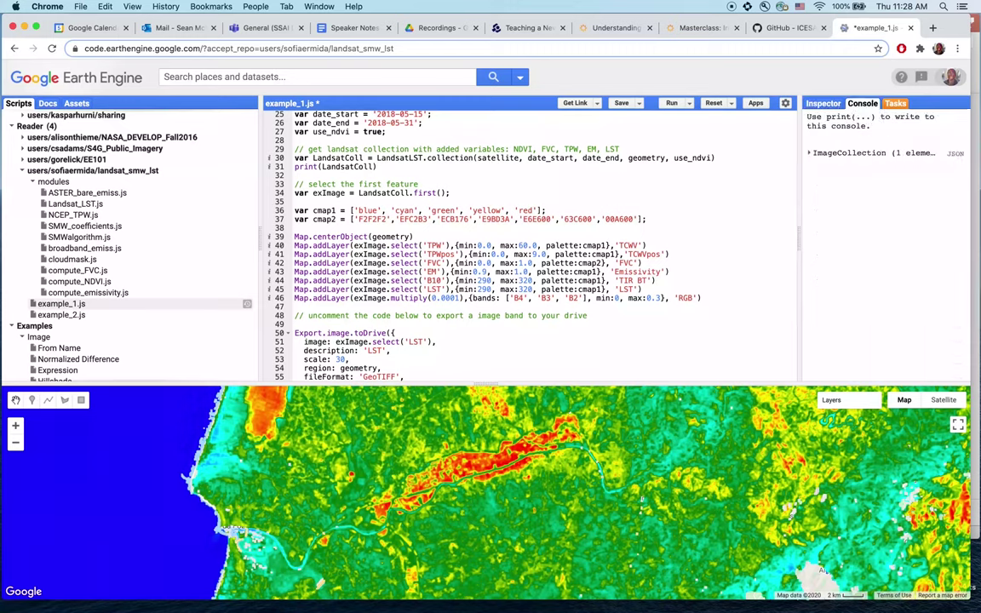
click(809, 153)
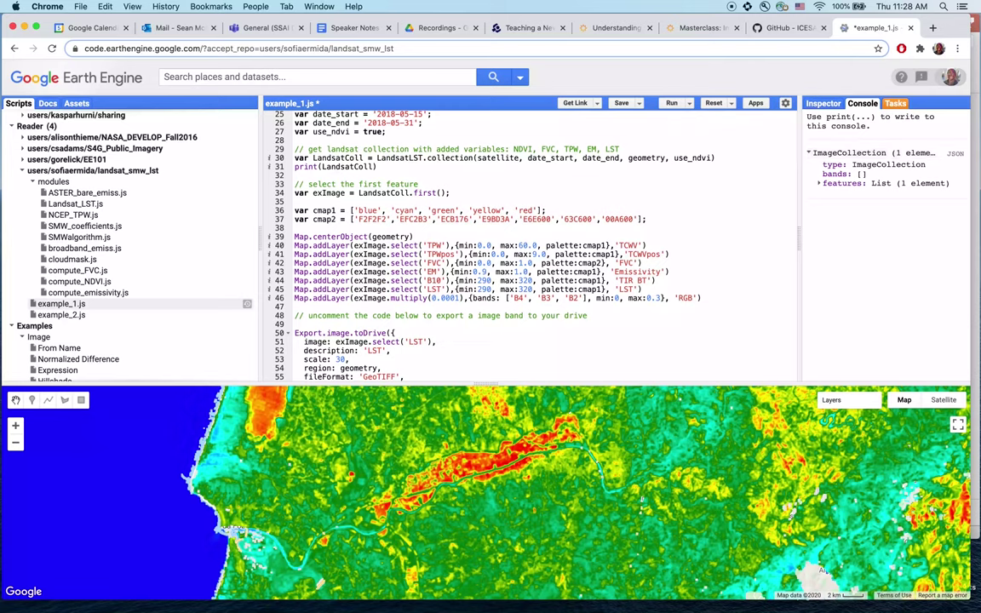
click(819, 183)
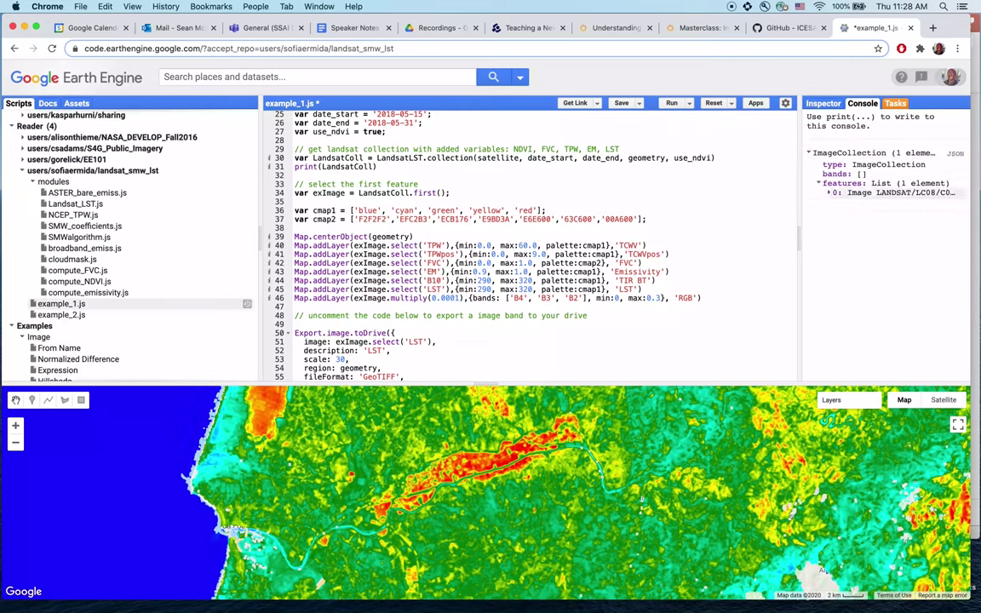
click(829, 193)
click(839, 230)
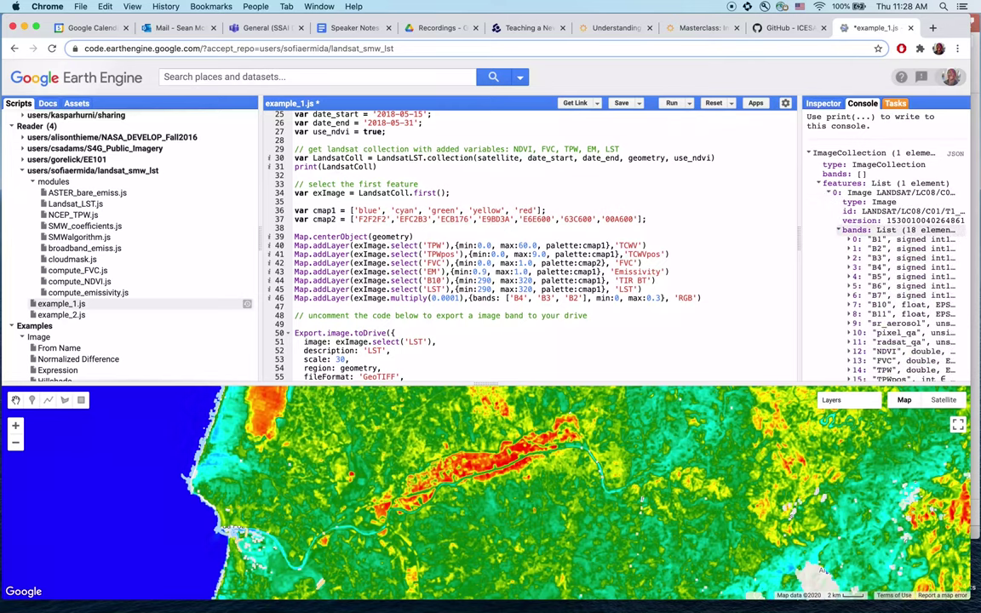
scroll(886, 239, down, 2)
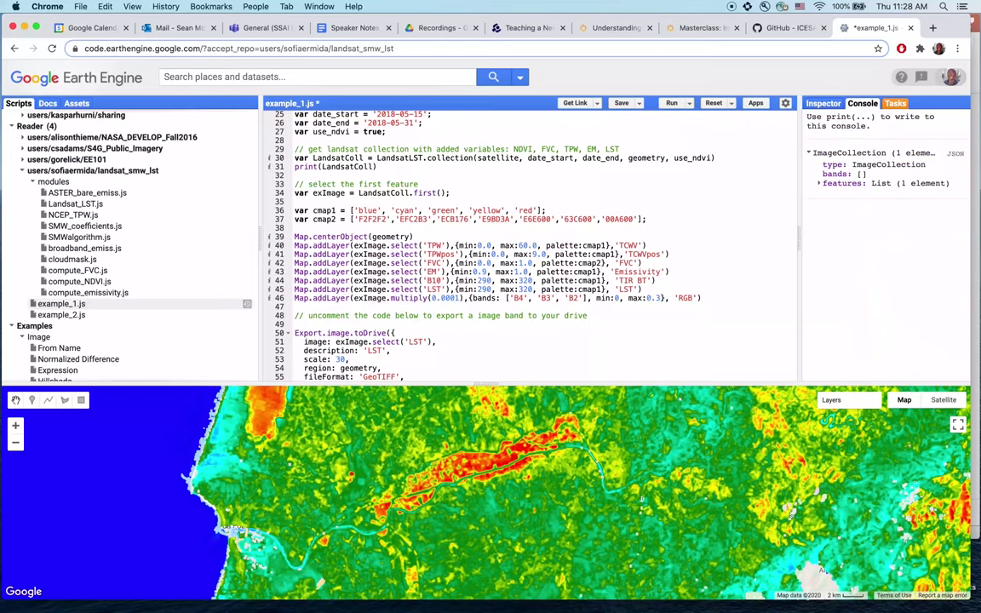
Inspect the layer pixel values at a point in the green area south of the river
click(822, 103)
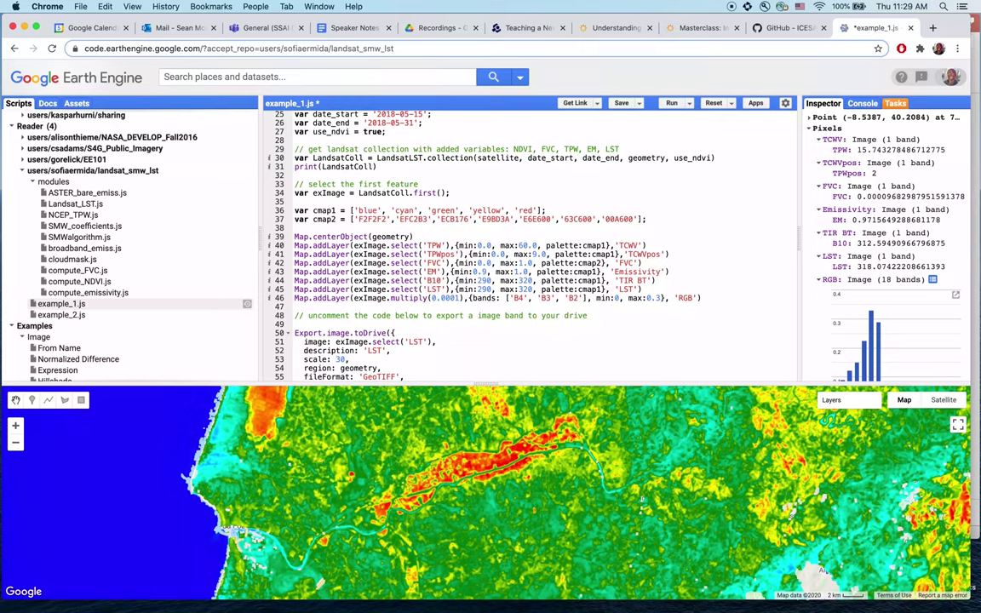
click(542, 488)
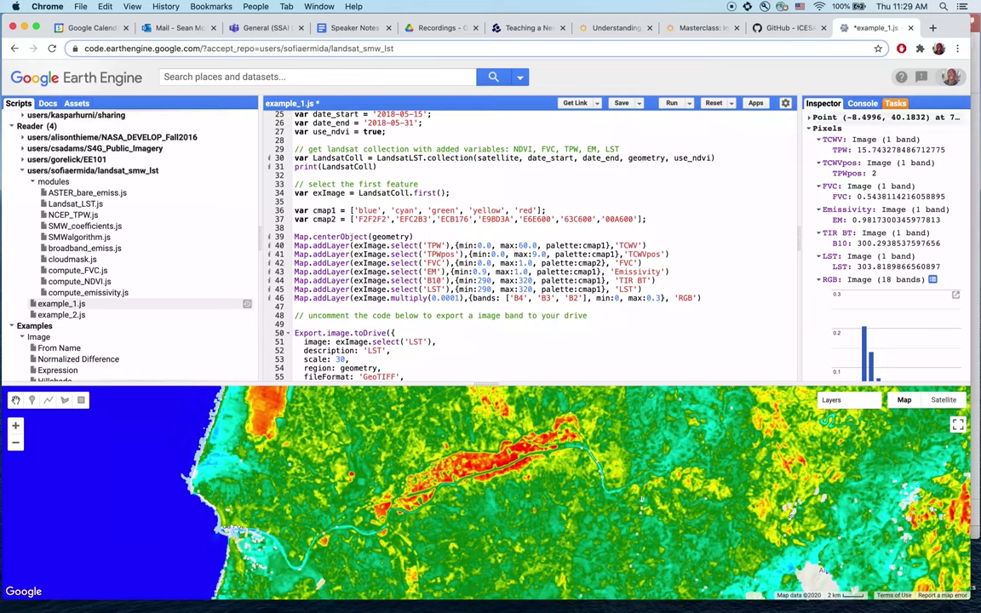
Review the Drive export settings of the pending LST task and close them without starting the export
click(894, 103)
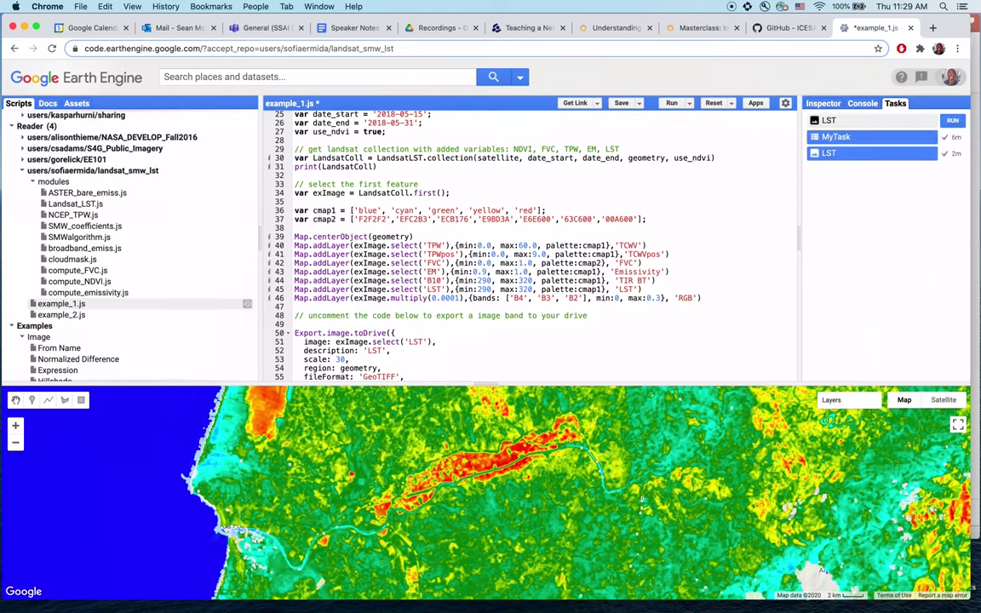
scroll(528, 247, down, 2)
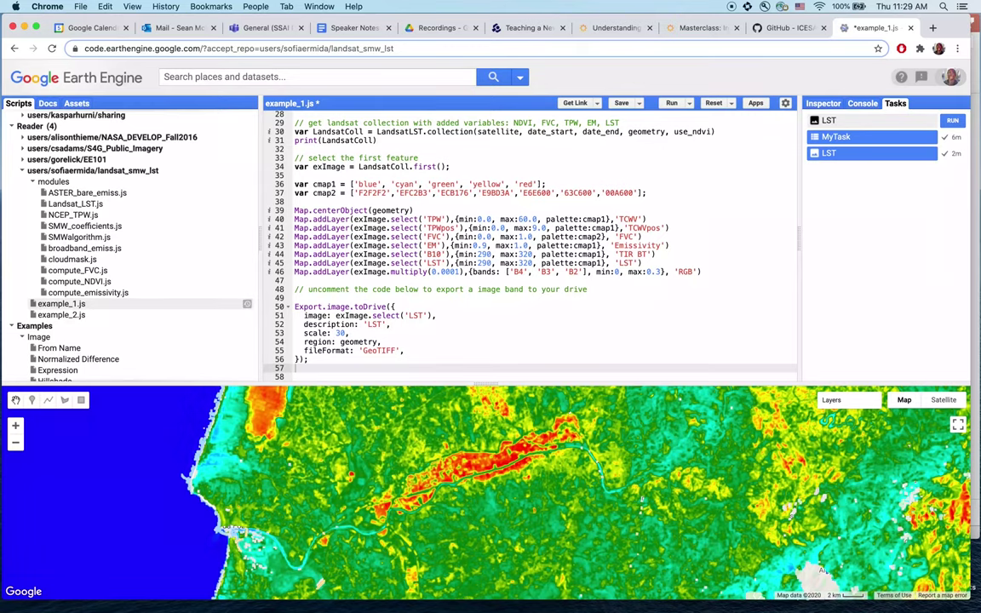
click(952, 121)
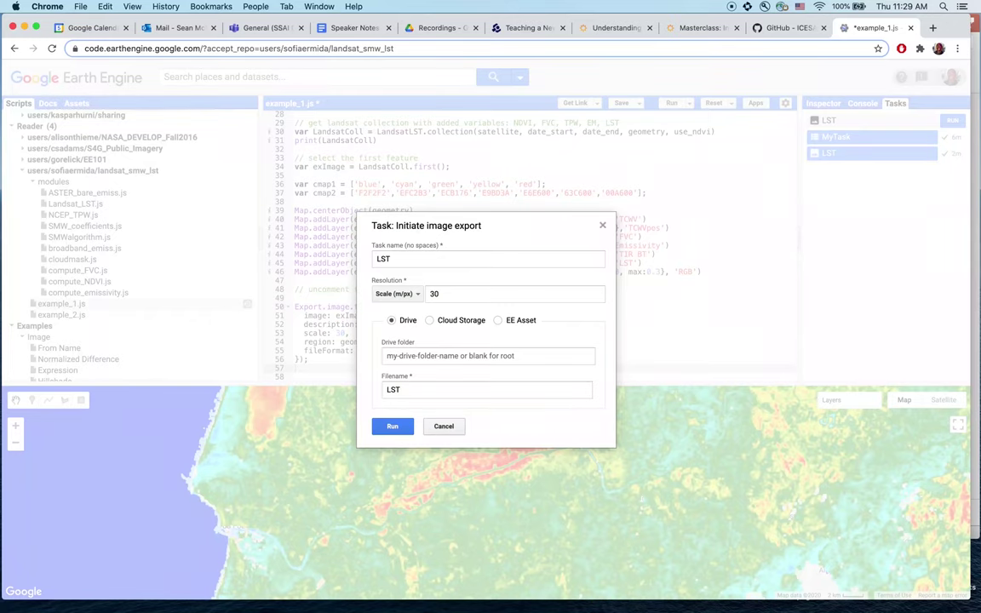
key(Escape)
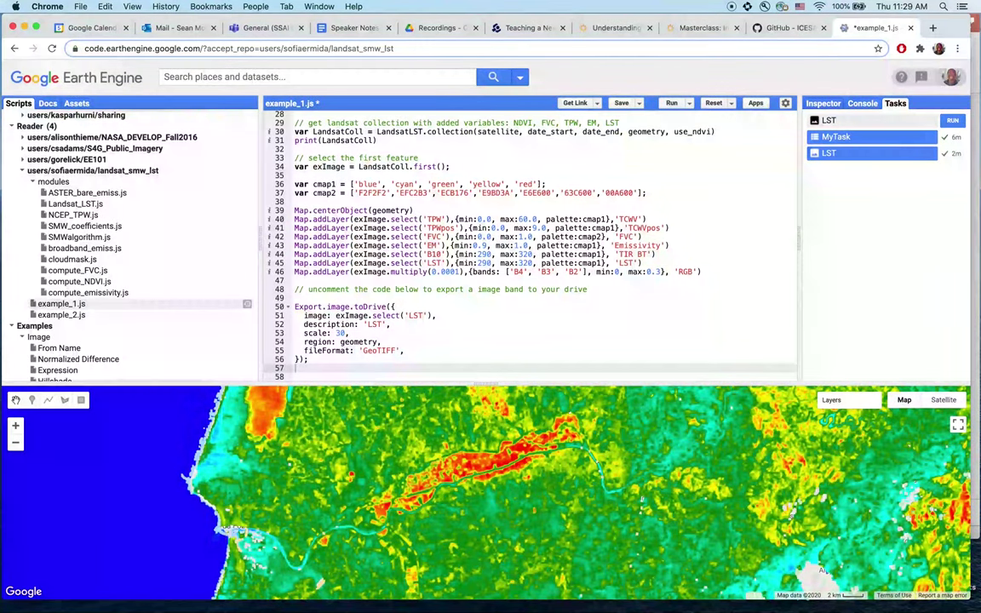
Change the first corner of the script's geometry rectangle to longitude -77.3 and latitude 38.7
click(822, 103)
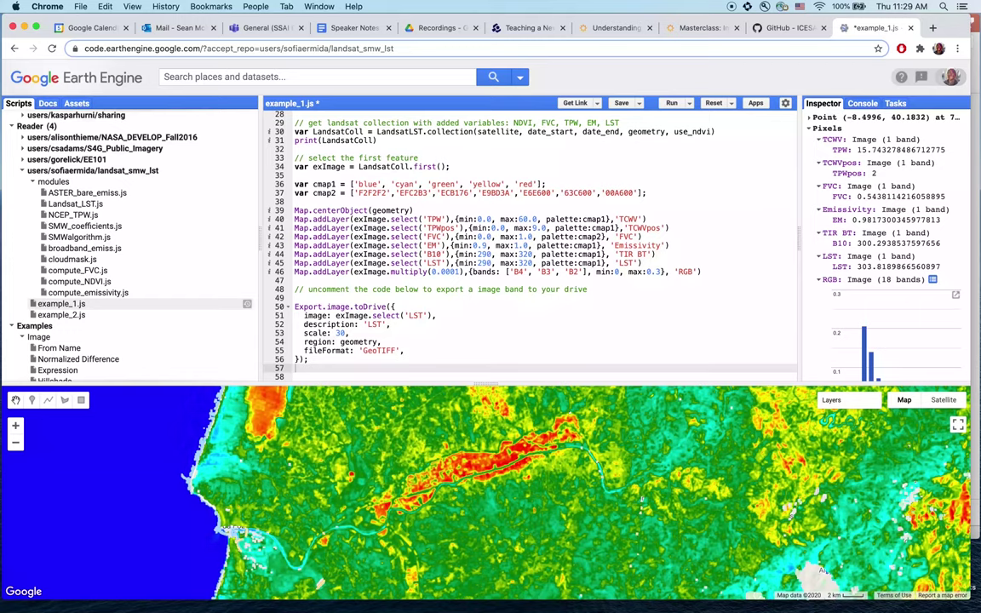
scroll(528, 246, up, 2)
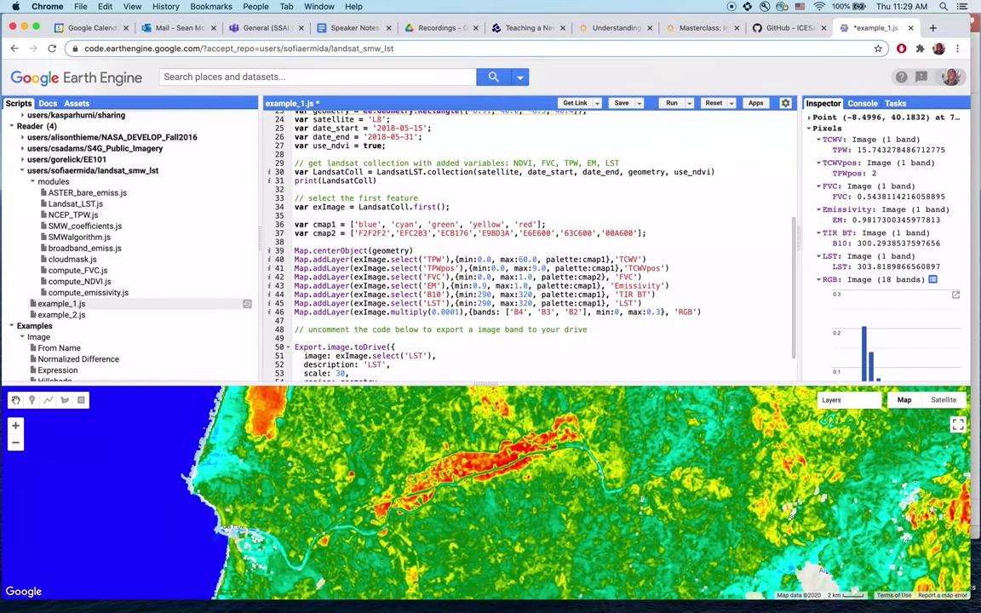
scroll(528, 247, up, 5)
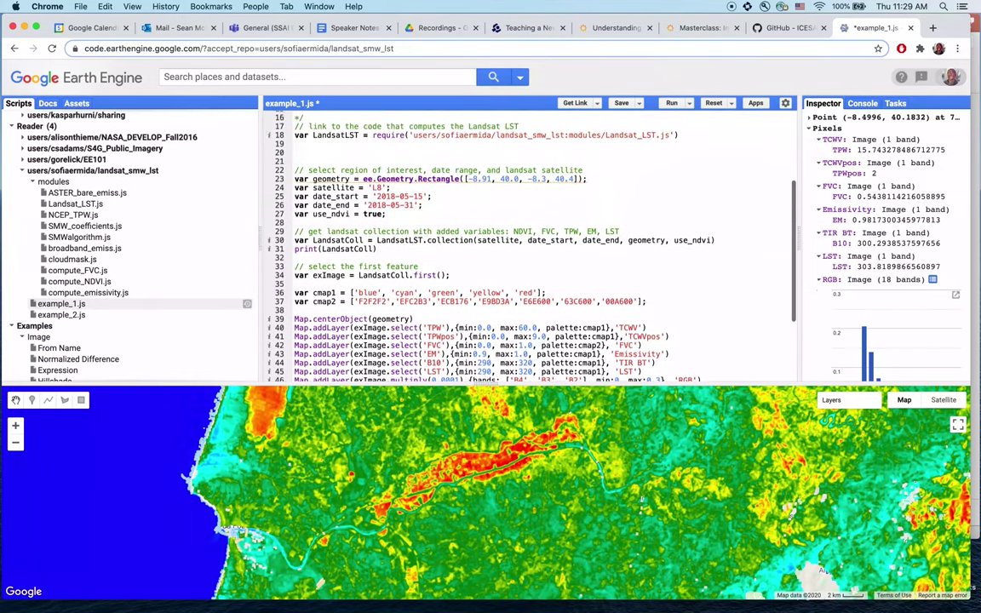
drag(387, 243, 295, 209)
click(295, 252)
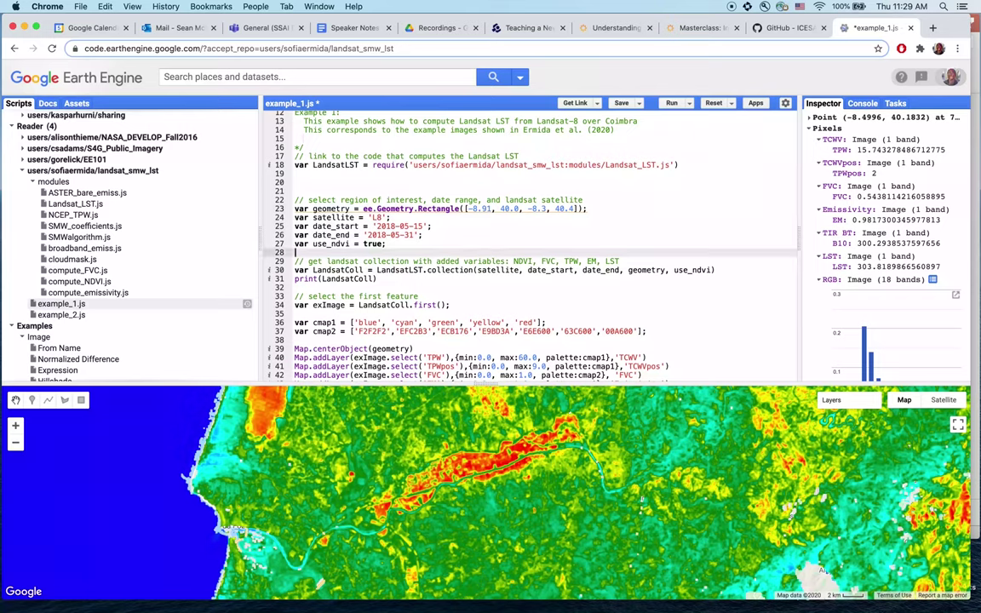
click(490, 208)
key(BackSpace)
key(BackSpace)
key(BackSpace)
key(BackSpace)
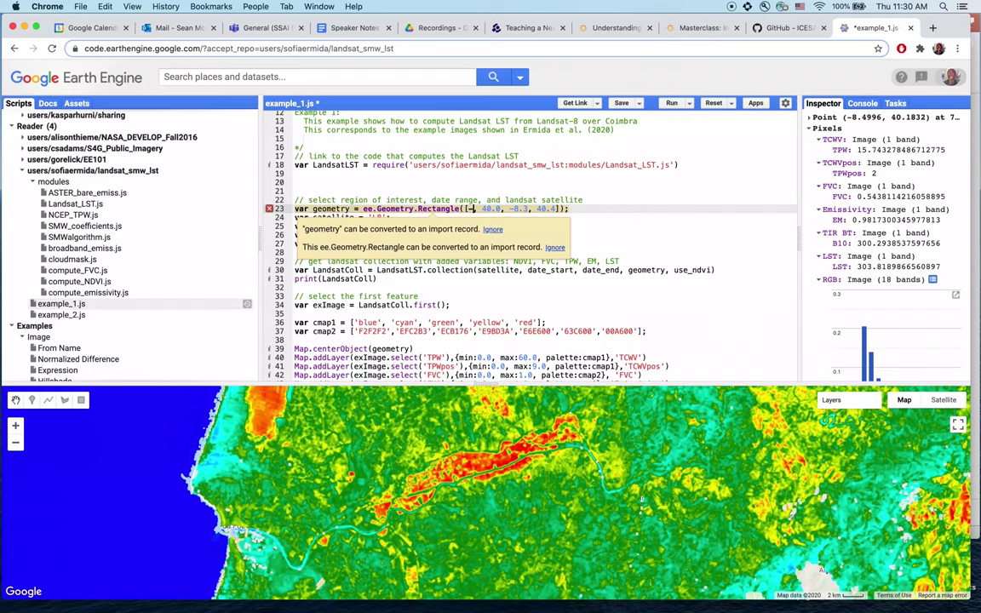
text(77.3)
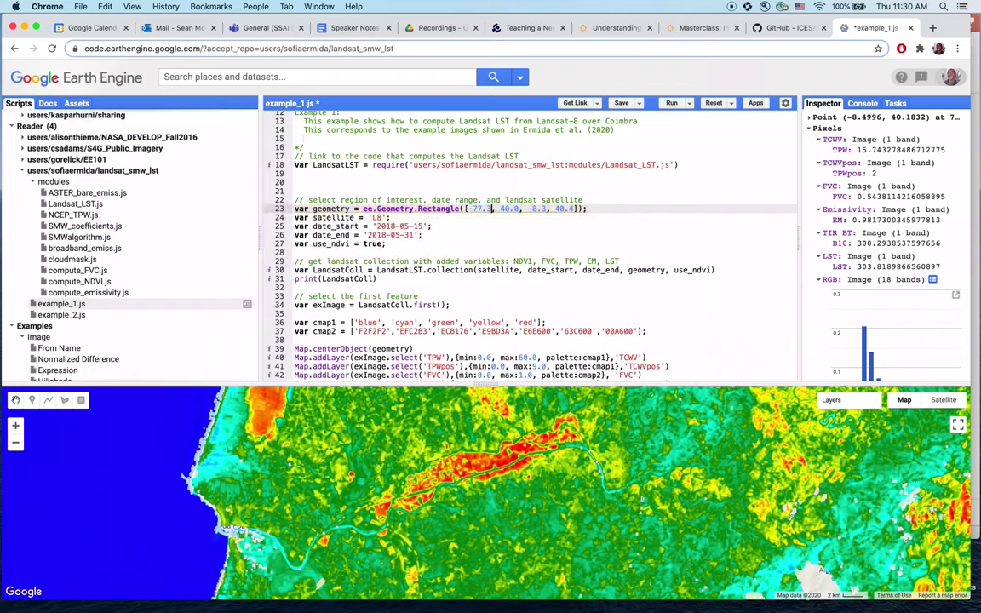
key(BackSpace)
key(BackSpace)
key(BackSpace)
key(BackSpace)
text(38.7)
Change the second corner of the geometry rectangle to longitude -76.8 and latitude 39.1
click(546, 208)
key(BackSpace)
key(BackSpace)
key(BackSpace)
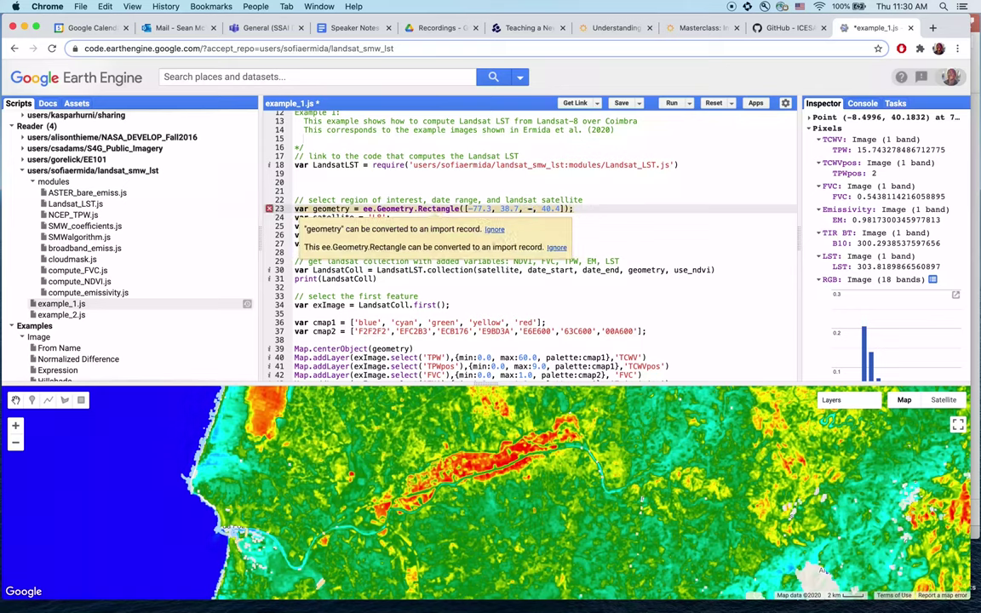
text(76.)
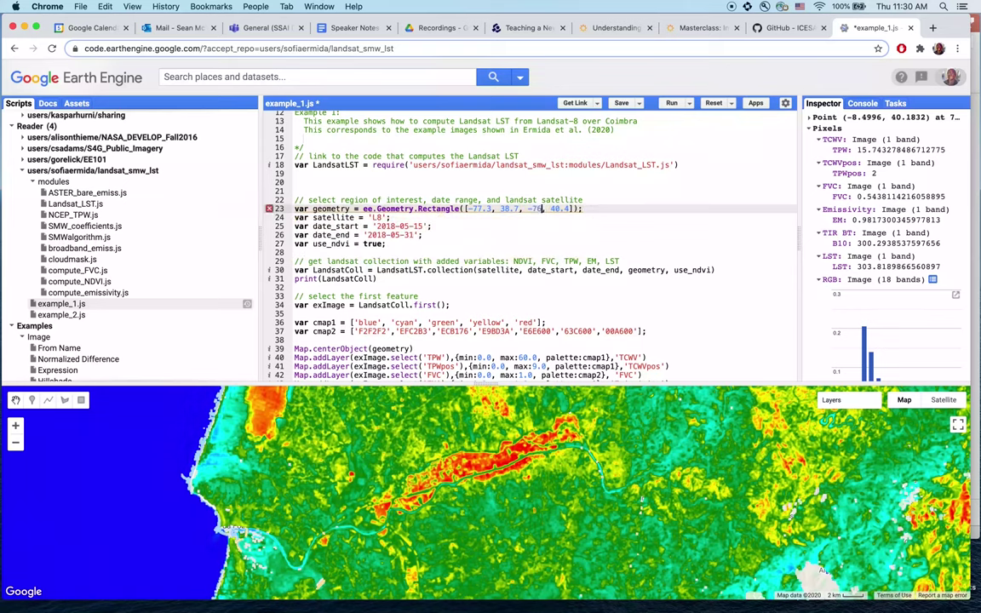
text(8)
click(580, 209)
key(BackSpace)
key(BackSpace)
key(BackSpace)
key(BackSpace)
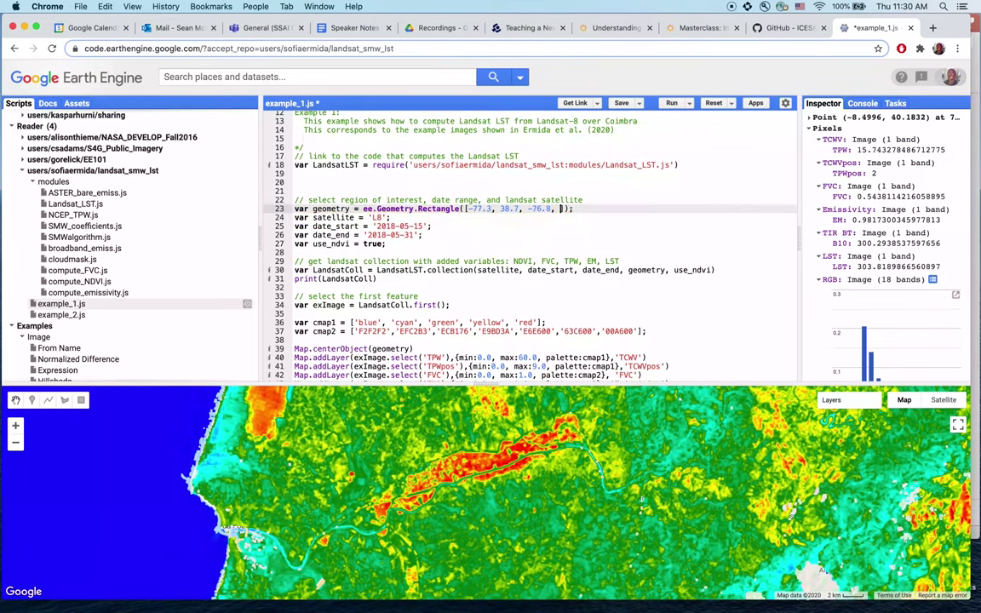
text(39.1)
Set date_start to '2018-07-01' and date_end to '2018-07-31' in the script
click(422, 235)
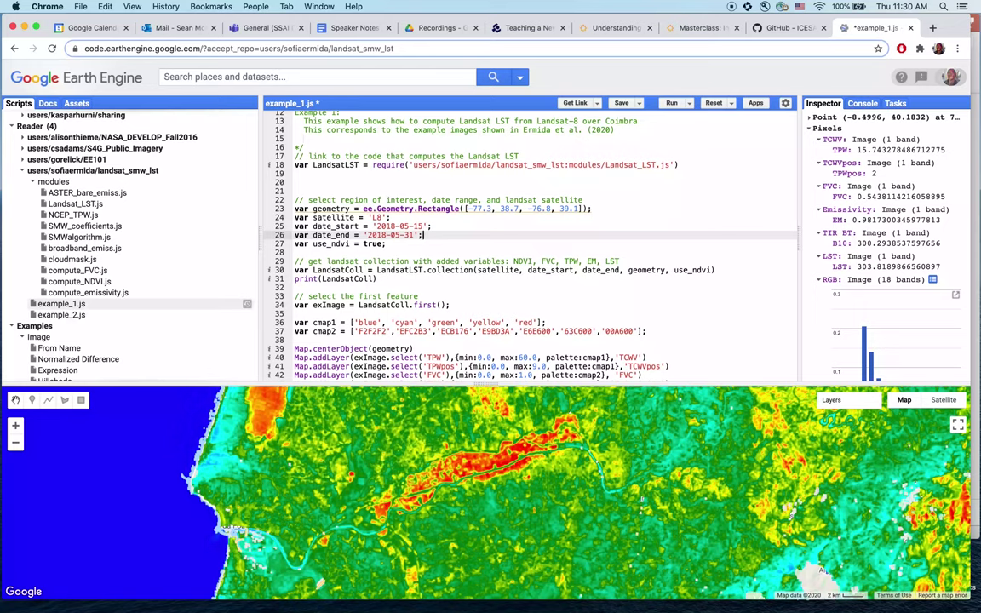
click(409, 226)
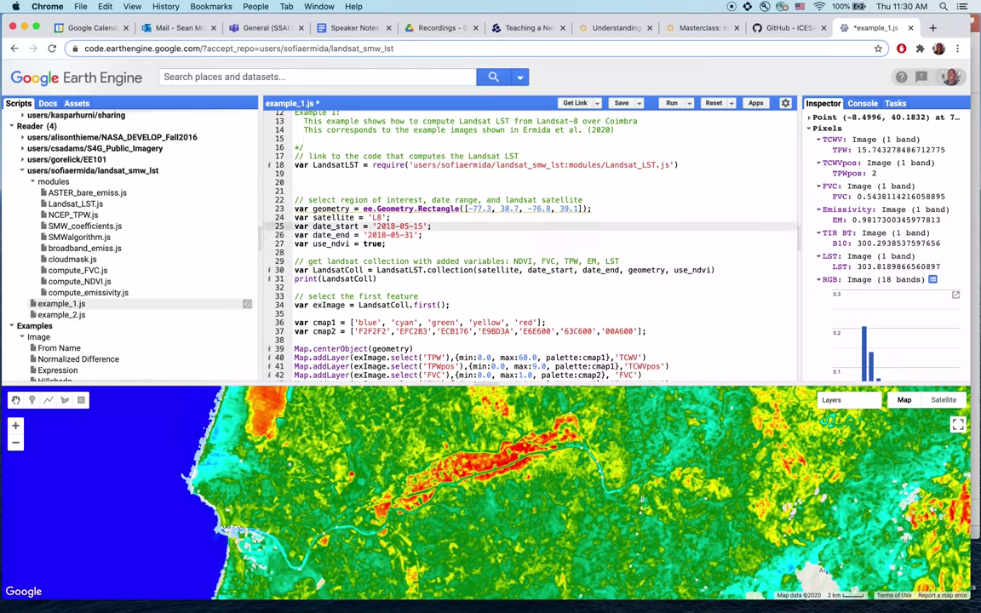
key(BackSpace)
text(7)
click(423, 226)
key(BackSpace)
key(BackSpace)
text(01)
click(400, 235)
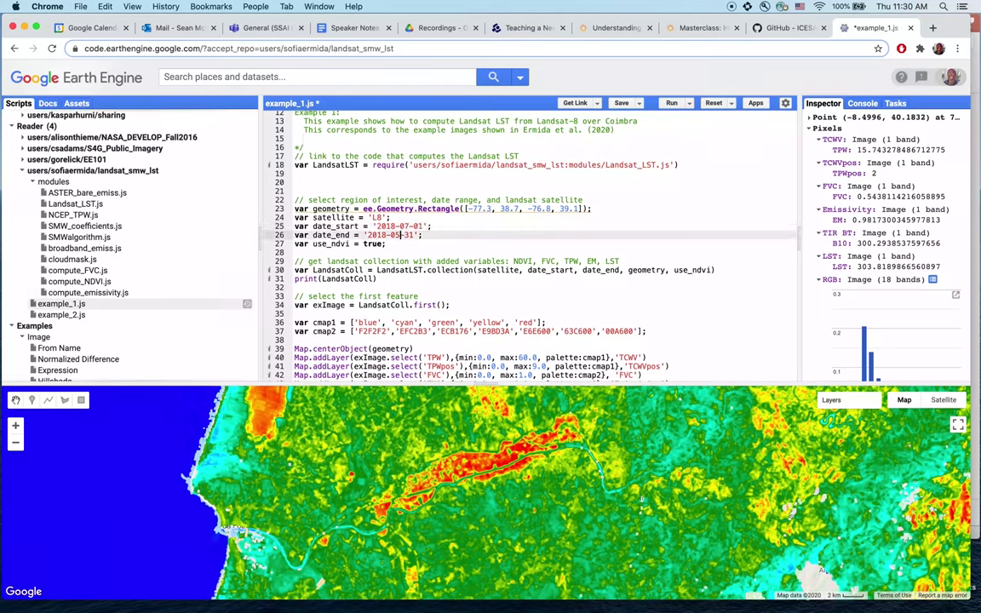
key(BackSpace)
text(7)
Check the edited region and date parameters and run the script for the new area
mouse_move(361, 212)
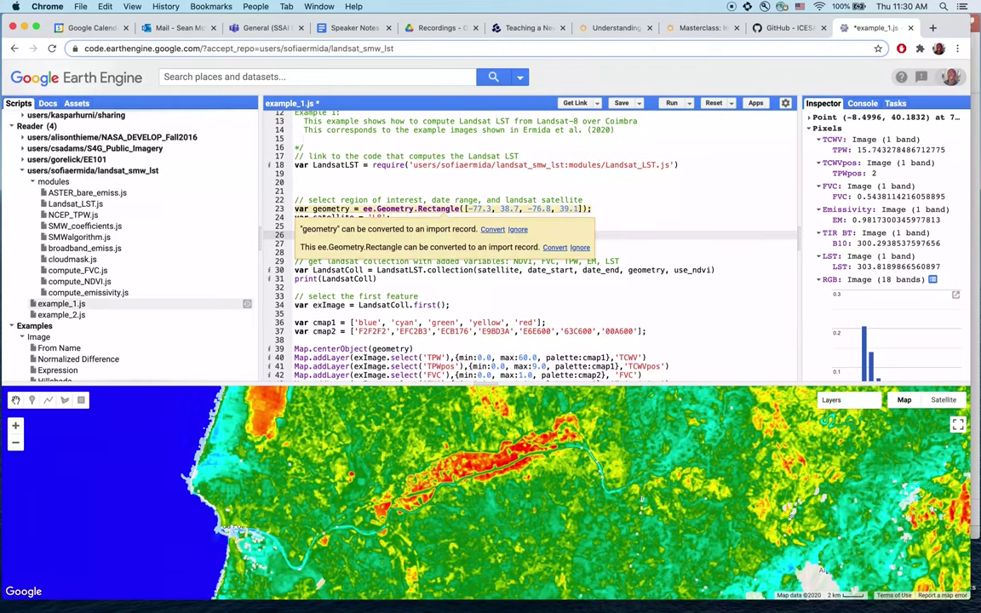
scroll(530, 244, down, 2)
scroll(530, 244, up, 3)
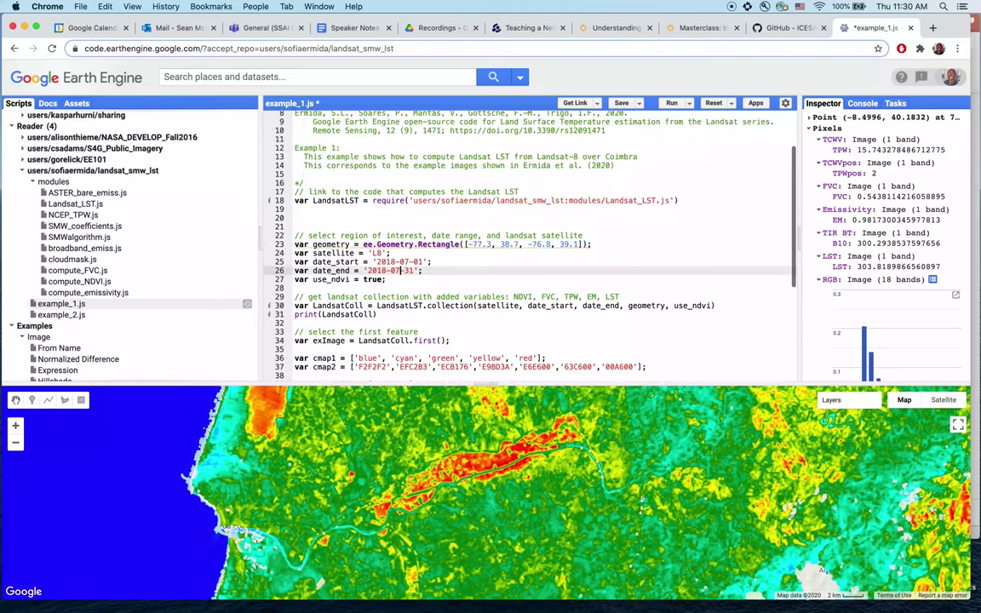
key(super+Return)
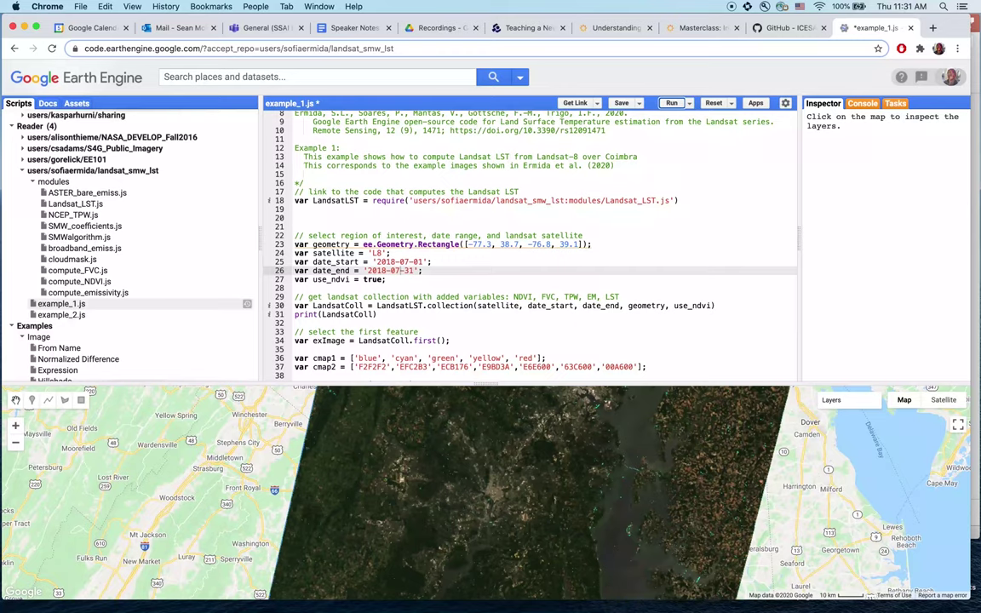
Hide the RGB, TIR BT, Emissivity and FVC layers to view LST over the new region, and enlarge the map area
mouse_move(831, 400)
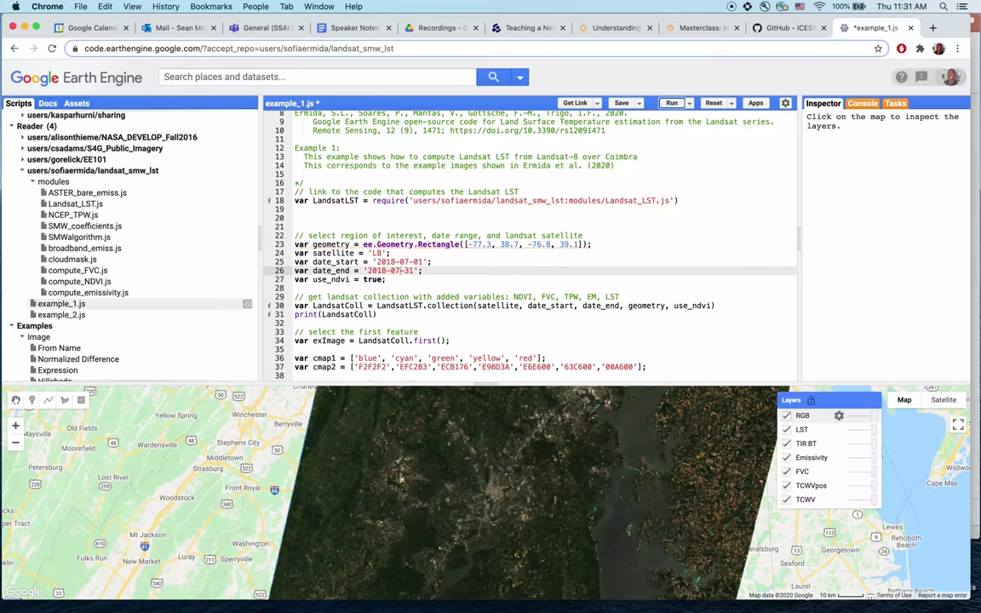
click(785, 416)
click(786, 442)
click(786, 457)
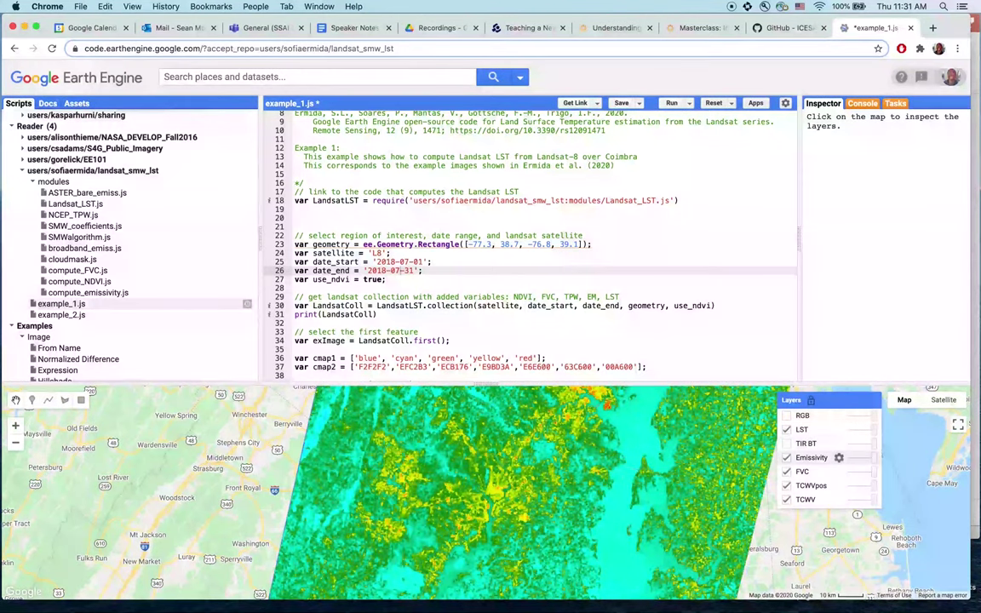
click(785, 470)
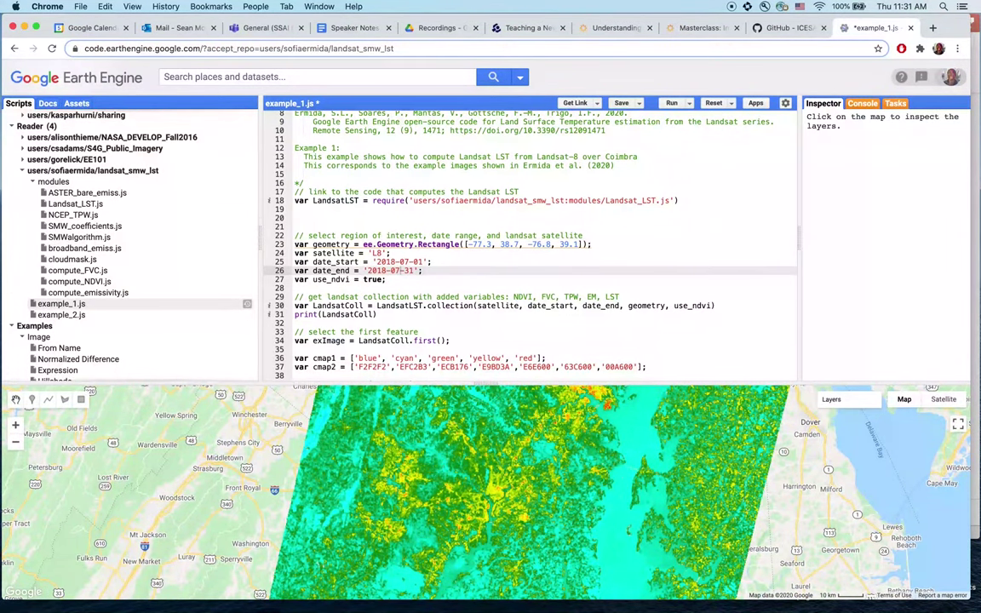
drag(486, 384, 485, 182)
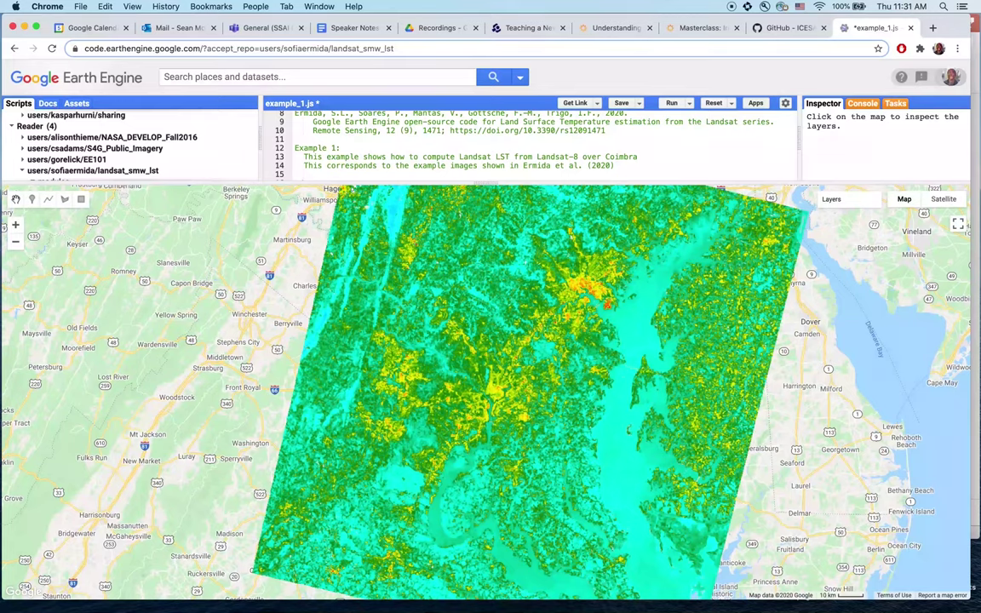
Switch the basemap to satellite imagery and turn off its labels
mouse_move(925, 215)
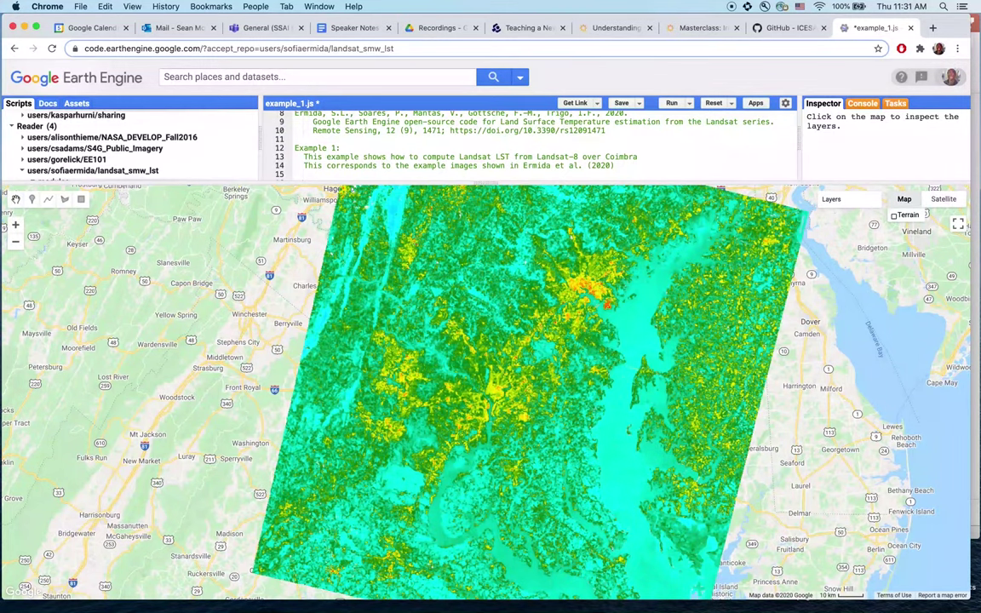
click(943, 198)
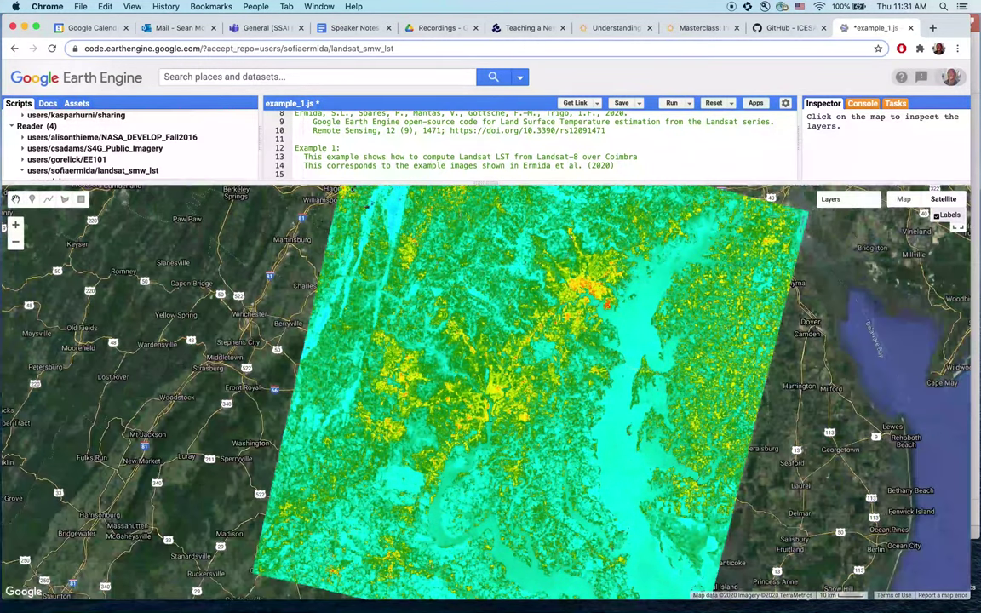
click(936, 215)
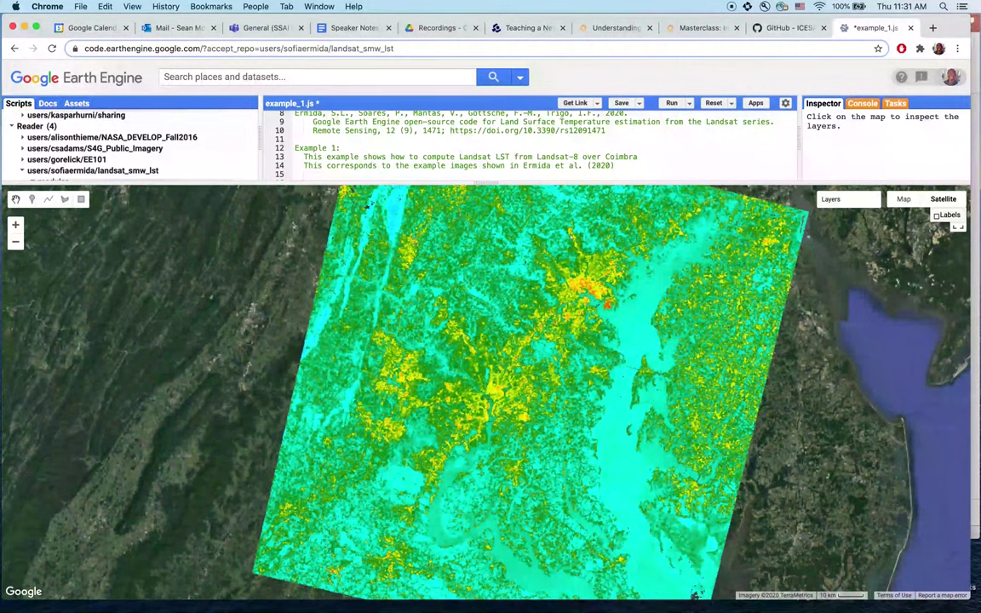
Toggle the LST layer off and on to compare the full scene with the satellite imagery, leaving LST hidden
mouse_move(830, 198)
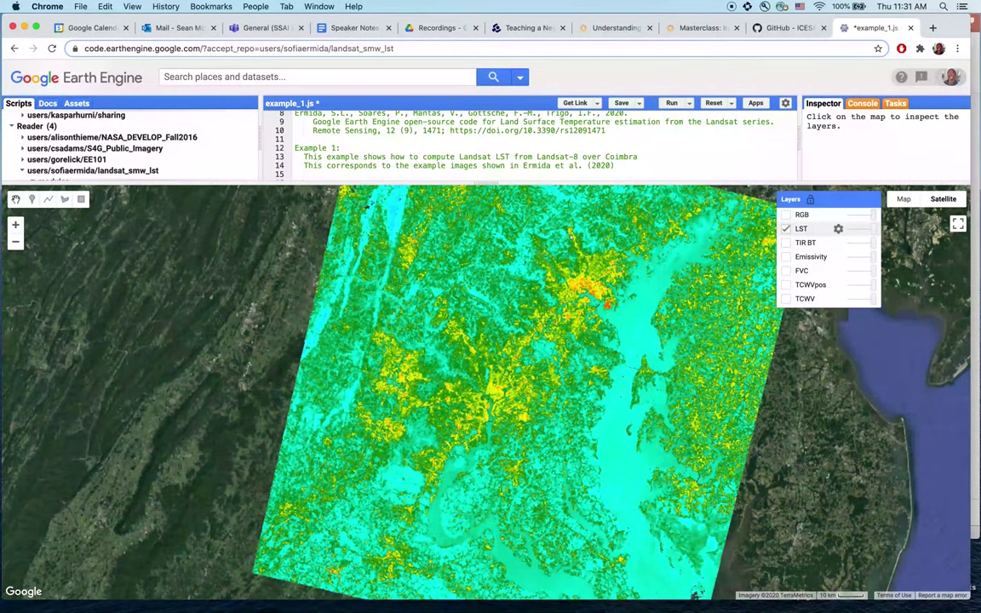
click(786, 228)
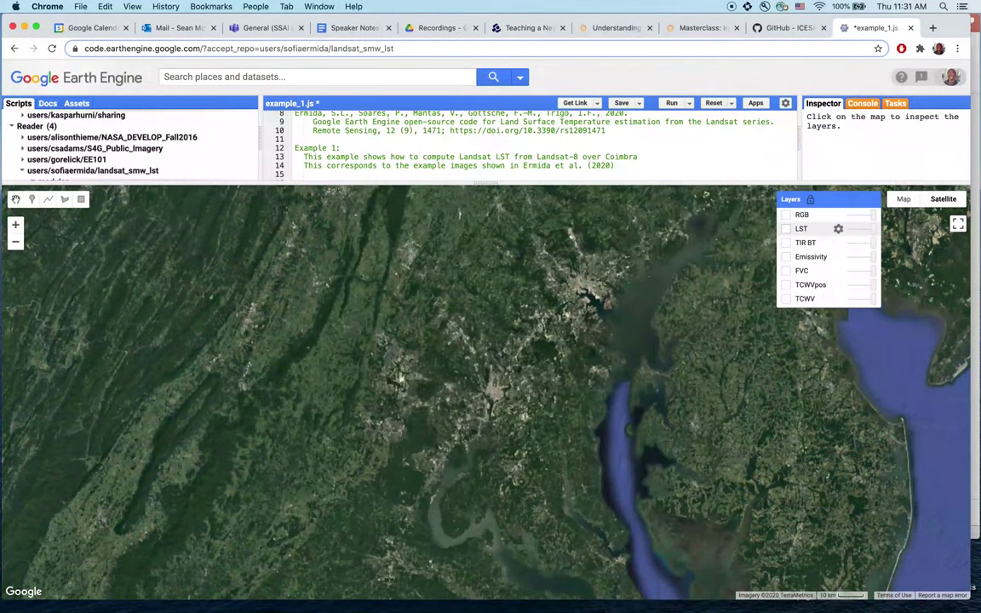
click(785, 229)
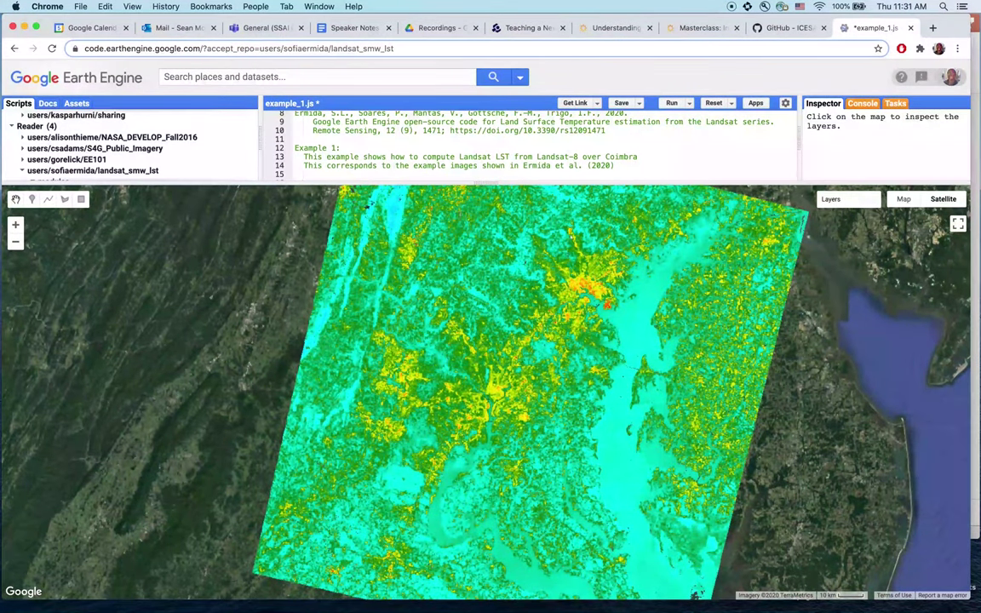
mouse_move(830, 198)
click(787, 229)
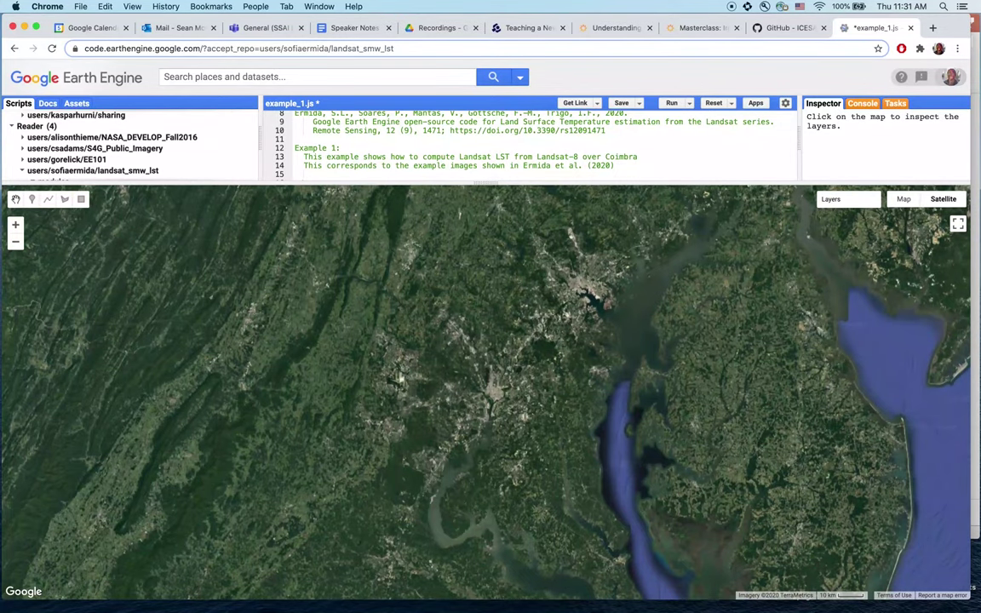
Examine the satellite imagery around the central urban area and turn the LST layer back on there
scroll(494, 389, up, 2)
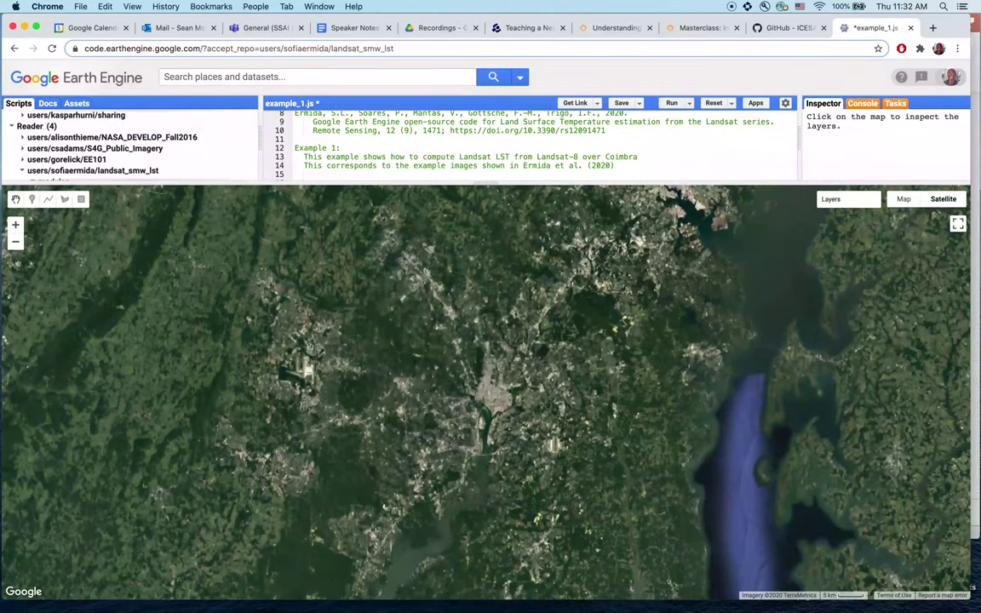
scroll(490, 396, up, 2)
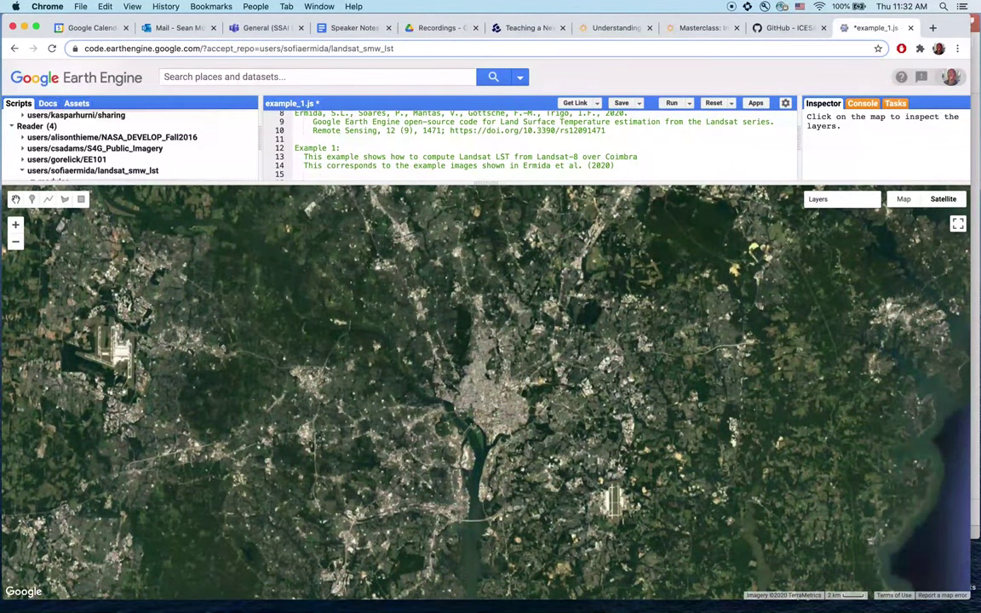
mouse_move(838, 228)
click(785, 228)
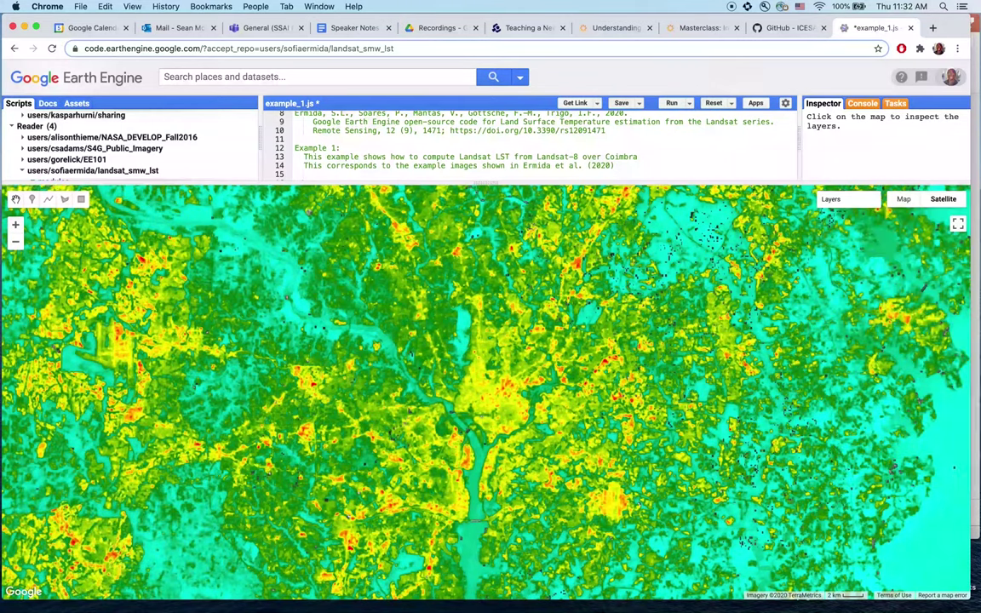
Fade the LST layer to full transparency to compare the city with the imagery beneath, and restore full opacity
mouse_move(830, 199)
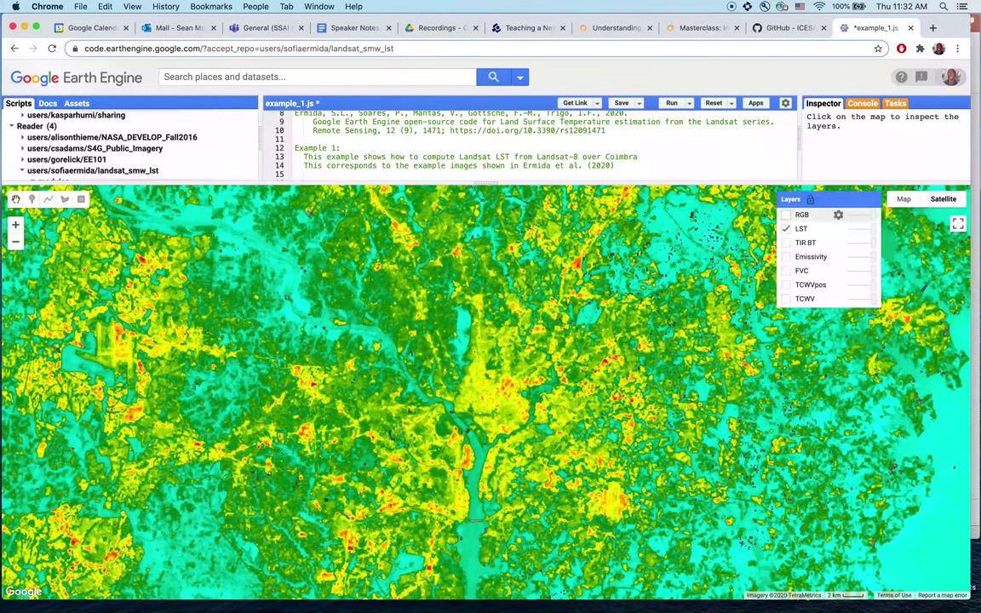
drag(872, 228, 852, 229)
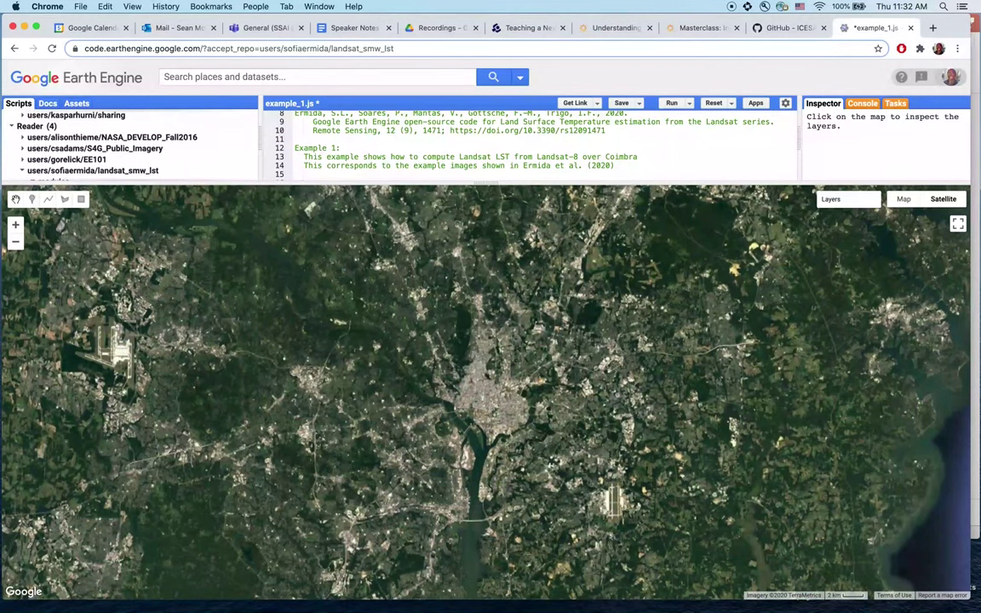
mouse_move(830, 201)
drag(849, 229, 871, 228)
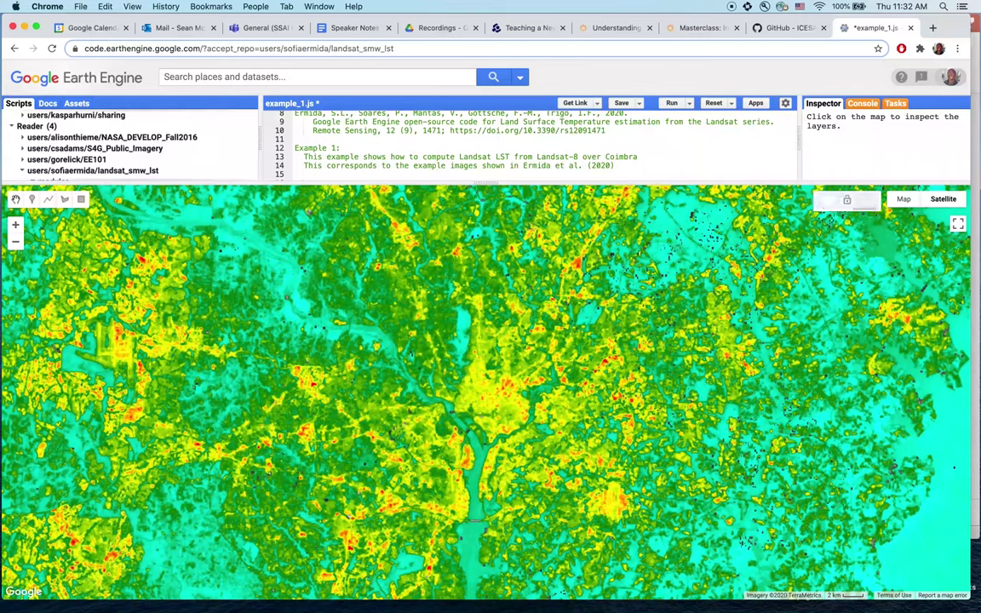
Hide the LST layer and examine the satellite imagery of the riverfront around the baseball stadium up close
mouse_move(830, 200)
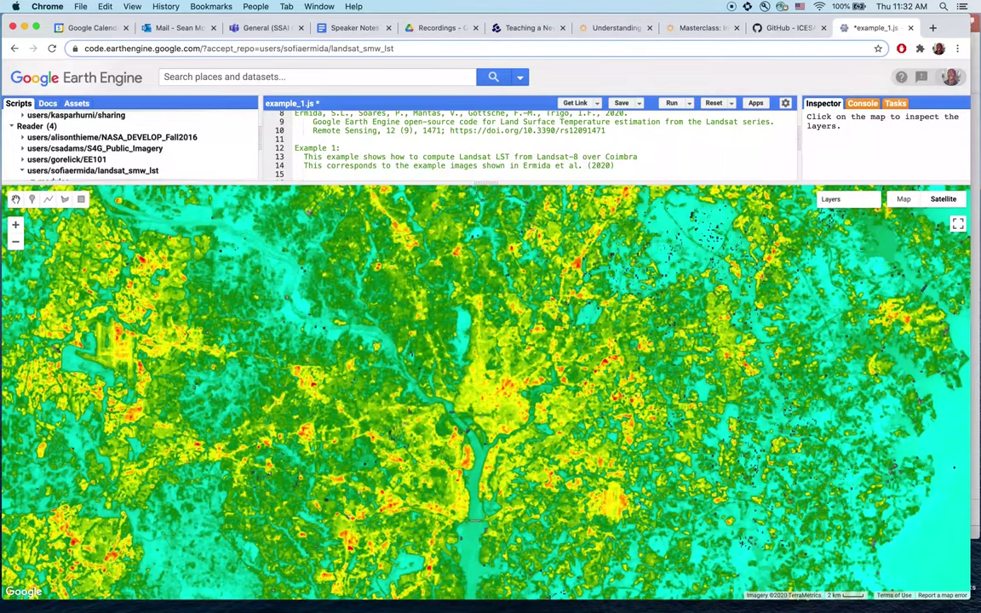
scroll(524, 428, up, 1)
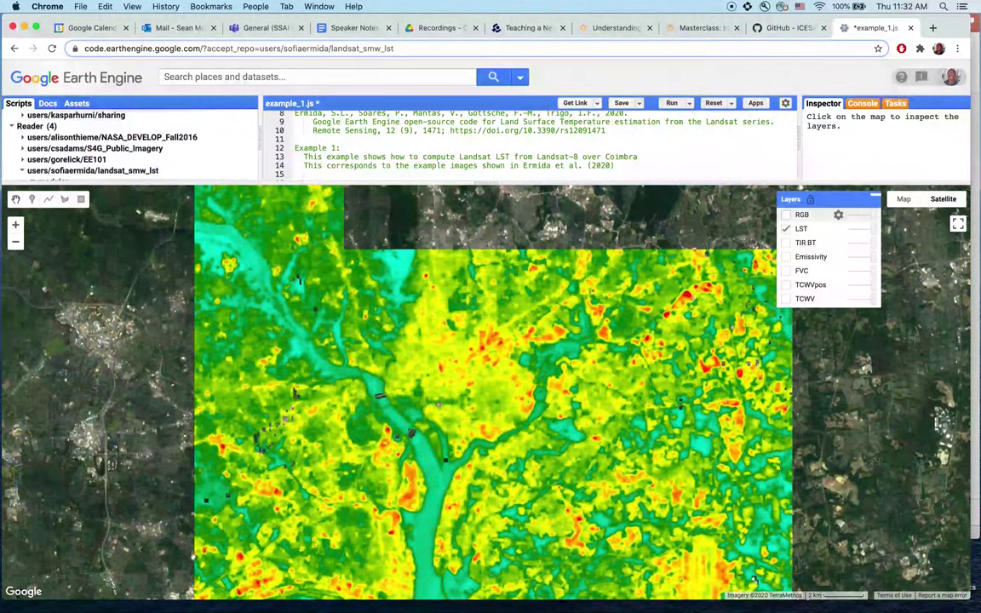
click(815, 225)
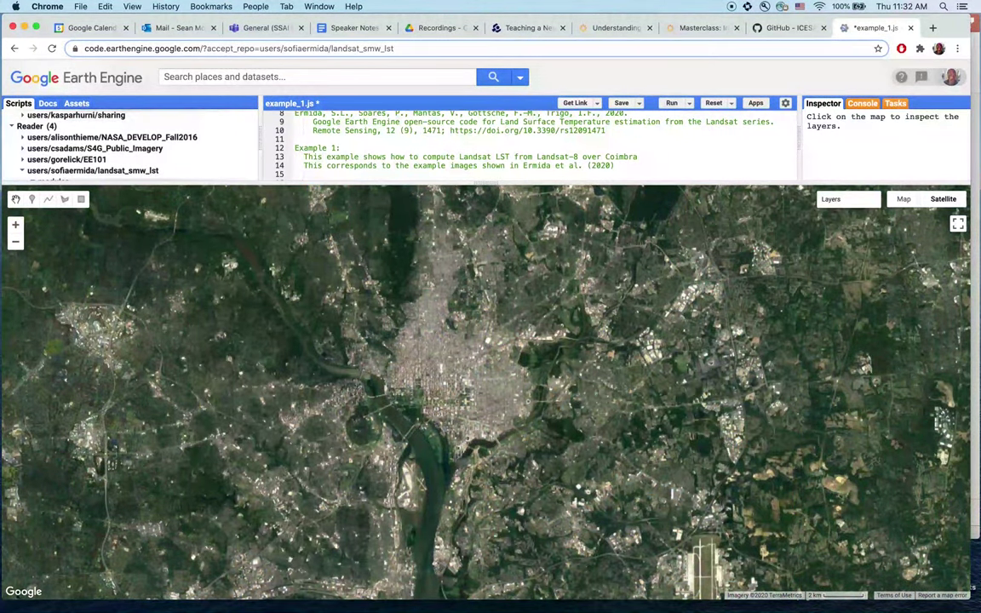
scroll(567, 362, up, 1)
scroll(567, 362, up, 1)
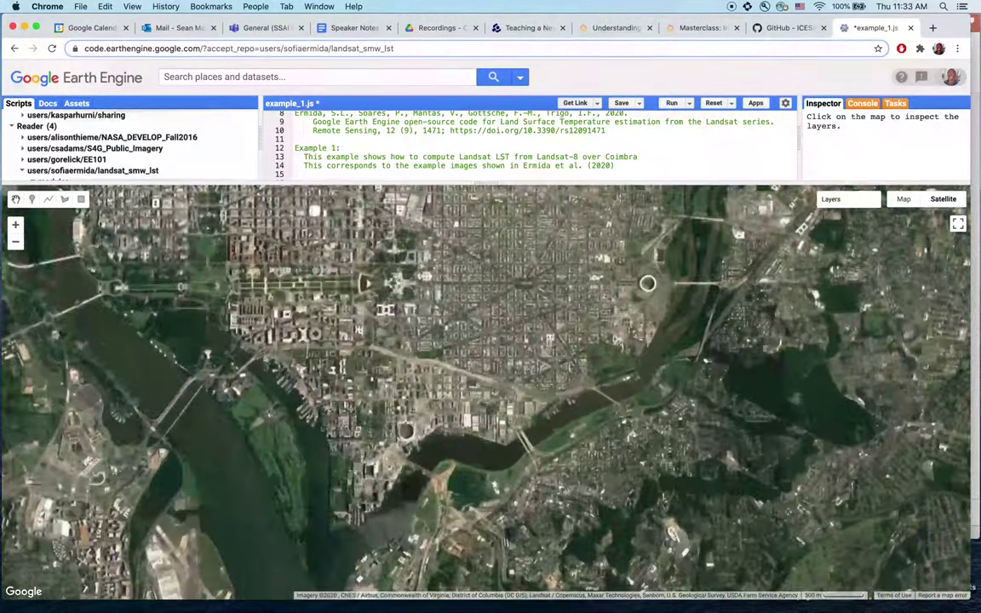
scroll(567, 362, up, 1)
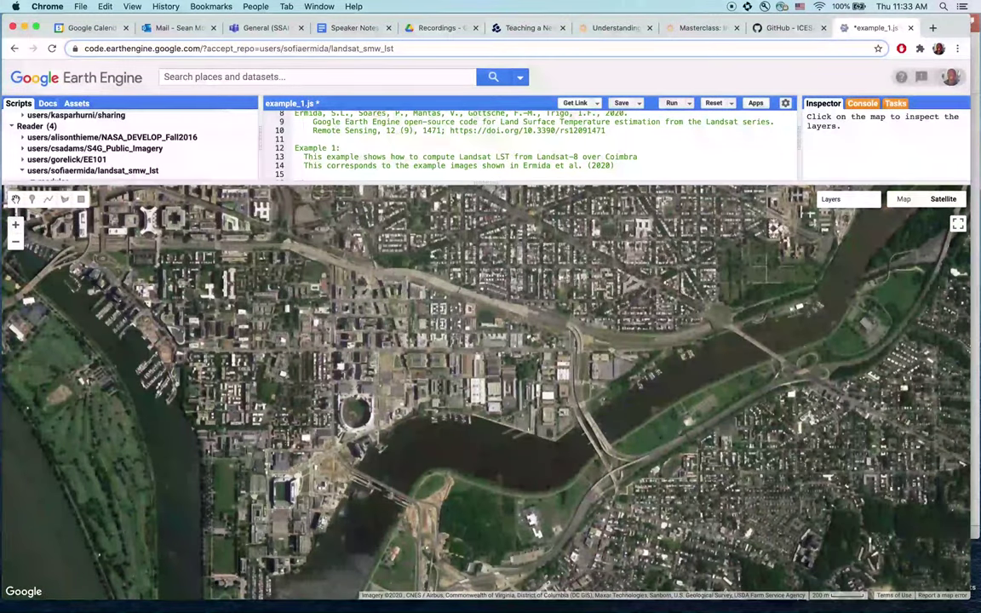
click(458, 451)
drag(457, 452, 529, 431)
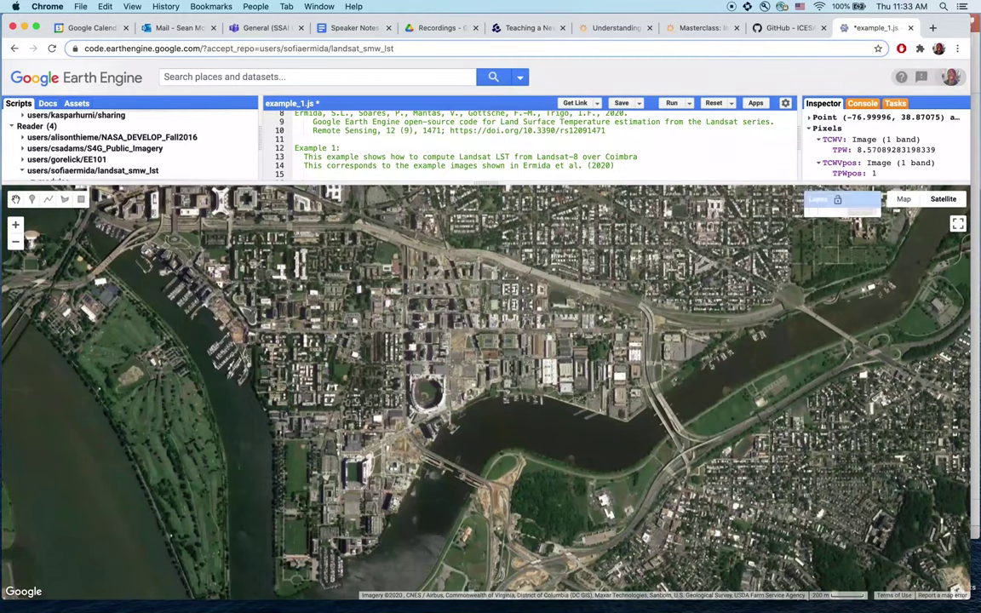
Show the LST layer over the riverfront and toggle it repeatedly to match hot spots with the ground imagery
mouse_move(830, 199)
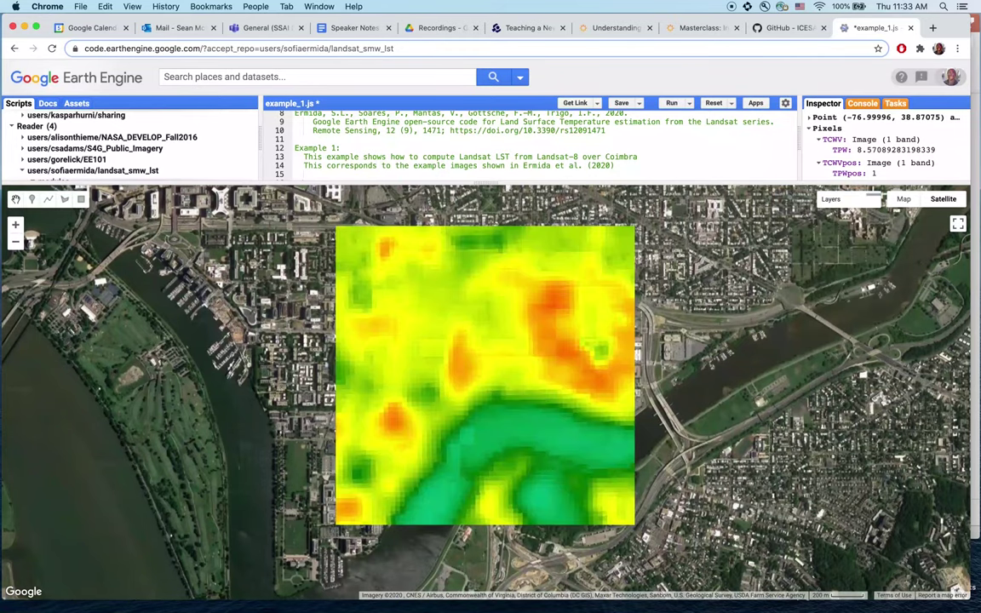
drag(600, 350, 580, 370)
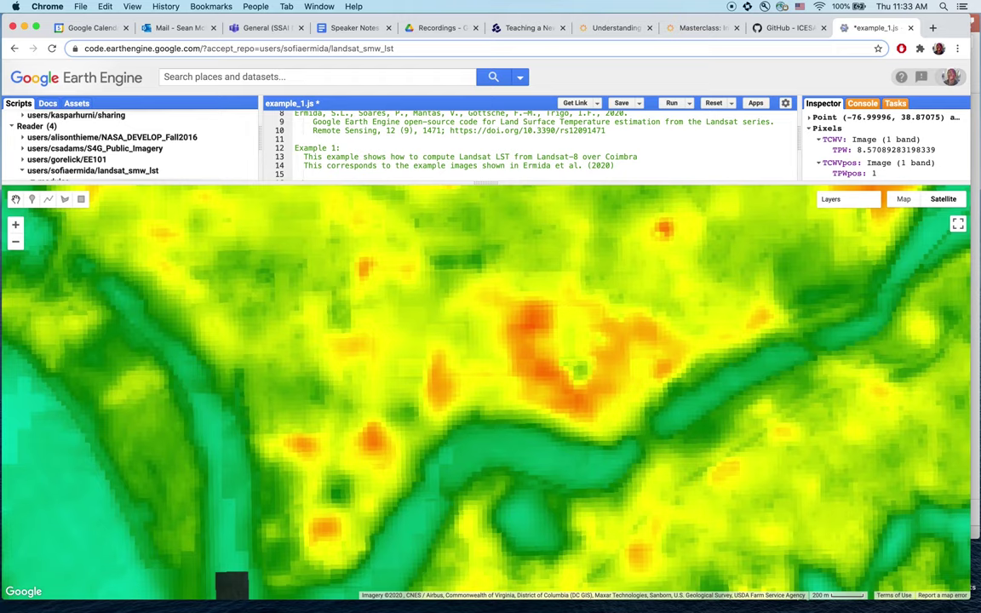
mouse_move(838, 199)
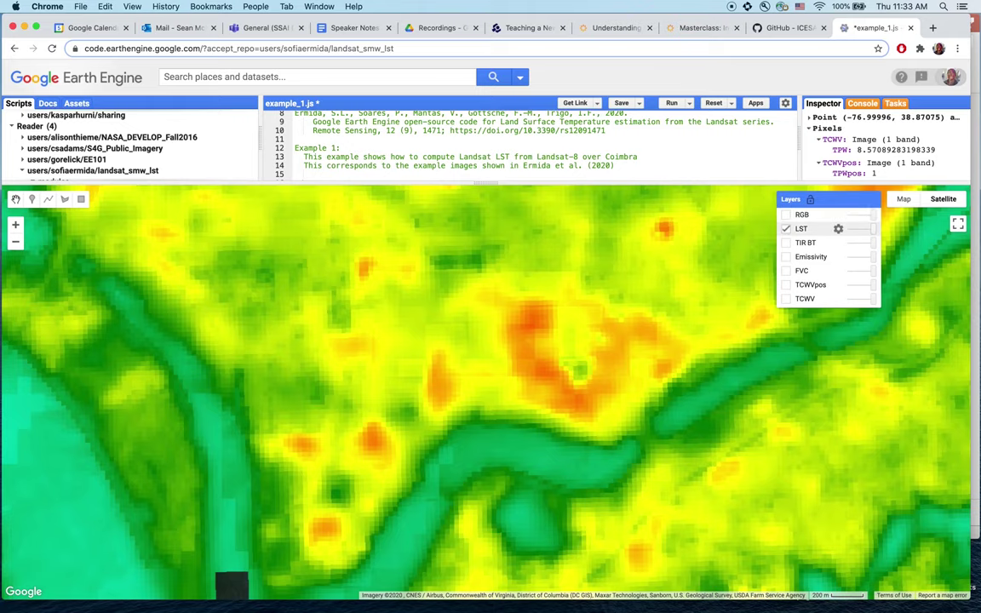
click(785, 228)
click(785, 229)
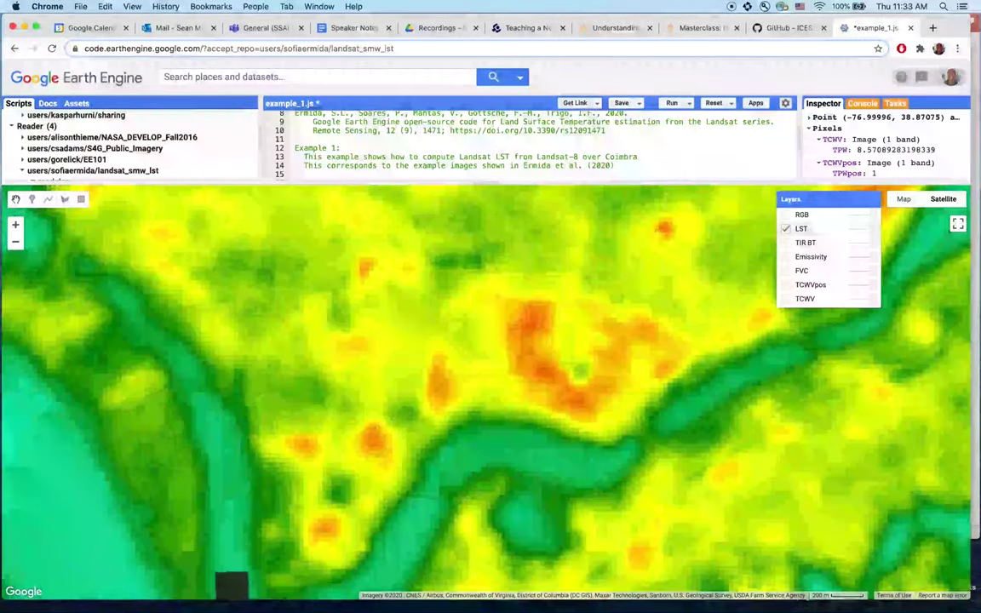
click(785, 229)
click(785, 228)
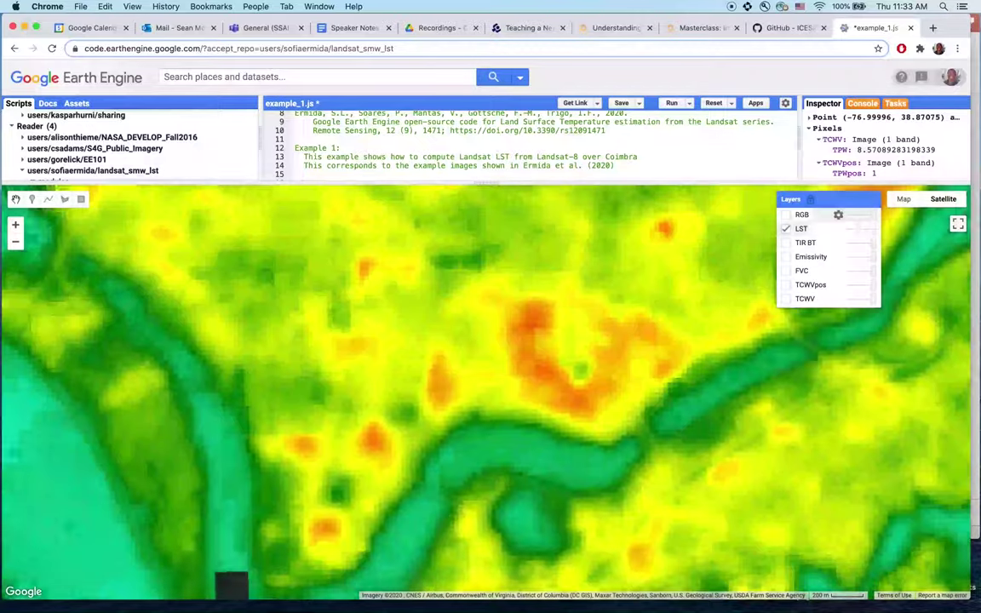
click(785, 228)
click(785, 228)
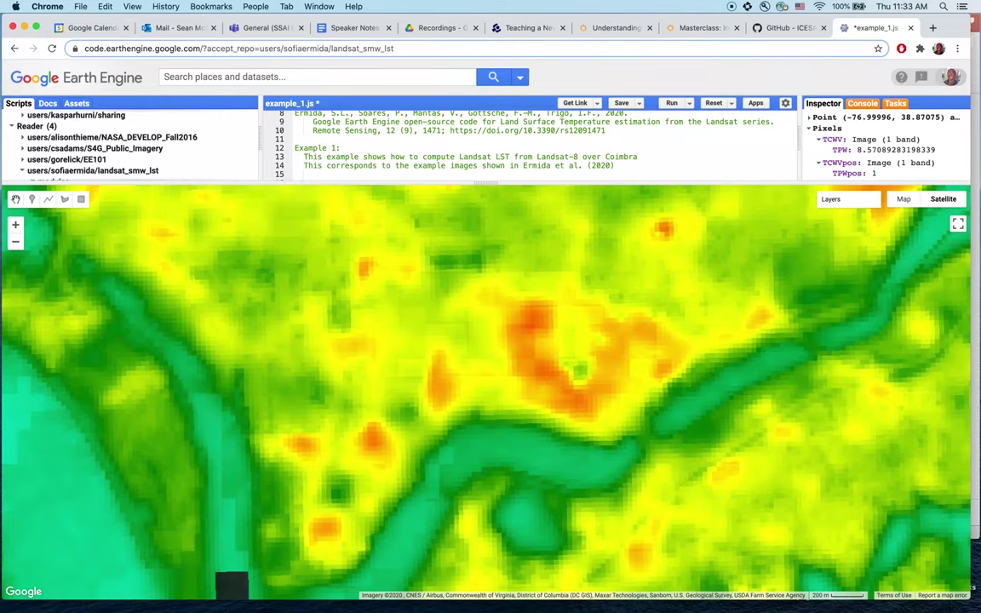
Vary the LST layer's opacity between full and fully transparent to compare temperature pixels with the baseball stadium and its surroundings
mouse_move(830, 199)
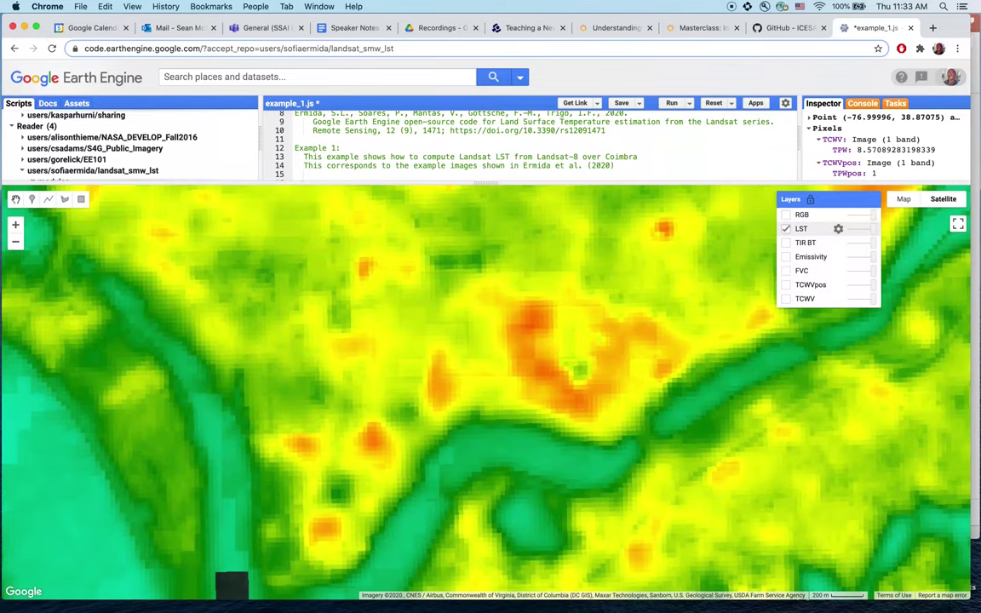
drag(873, 228, 847, 229)
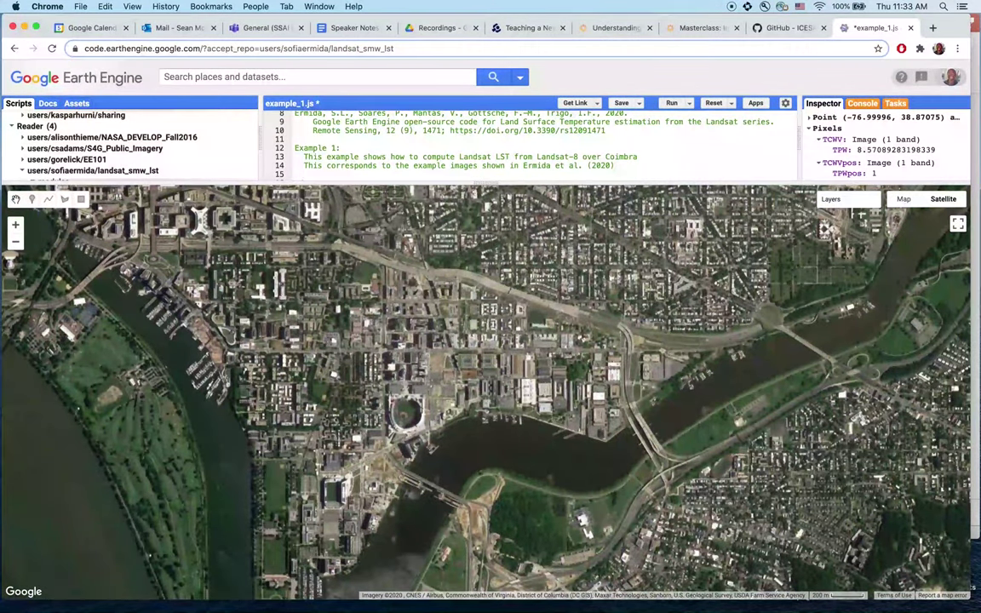
scroll(404, 420, up, 2)
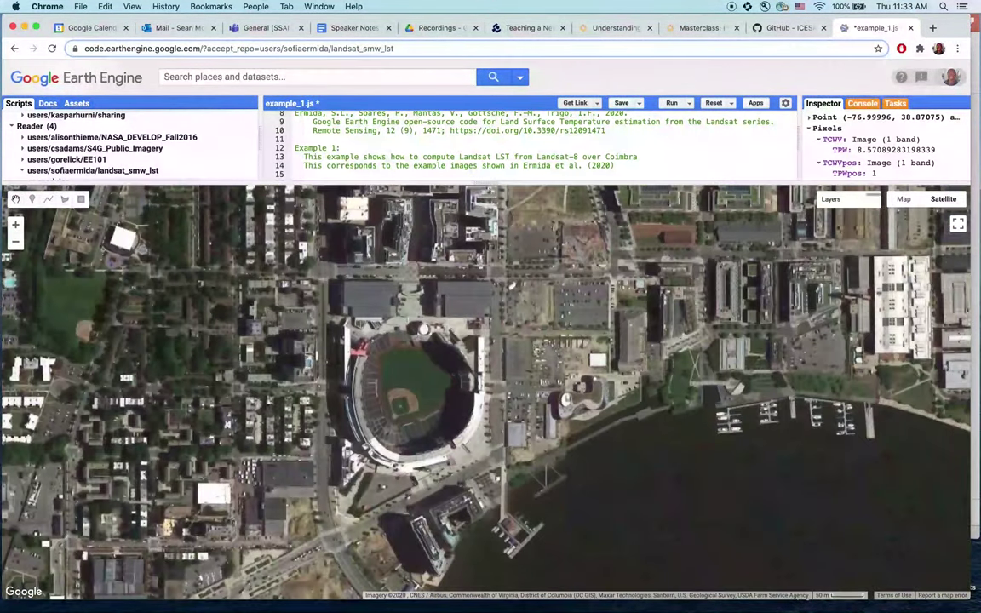
mouse_move(810, 199)
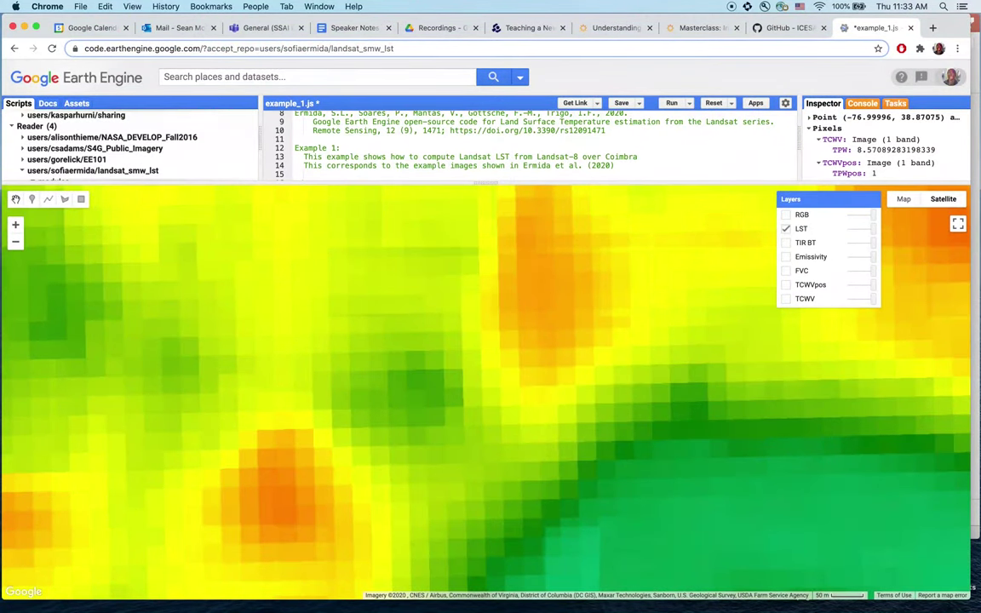
drag(872, 228, 846, 228)
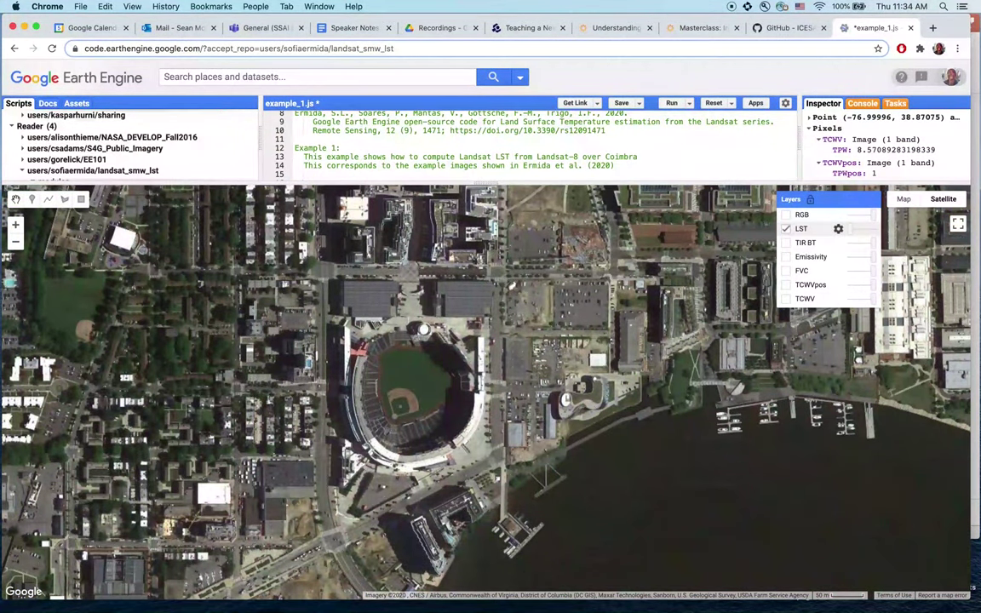
Restore full LST opacity over the riverfront and inspect the pixel values at the hot spot north of the river, enlarging the results area
key(minus)
key(minus)
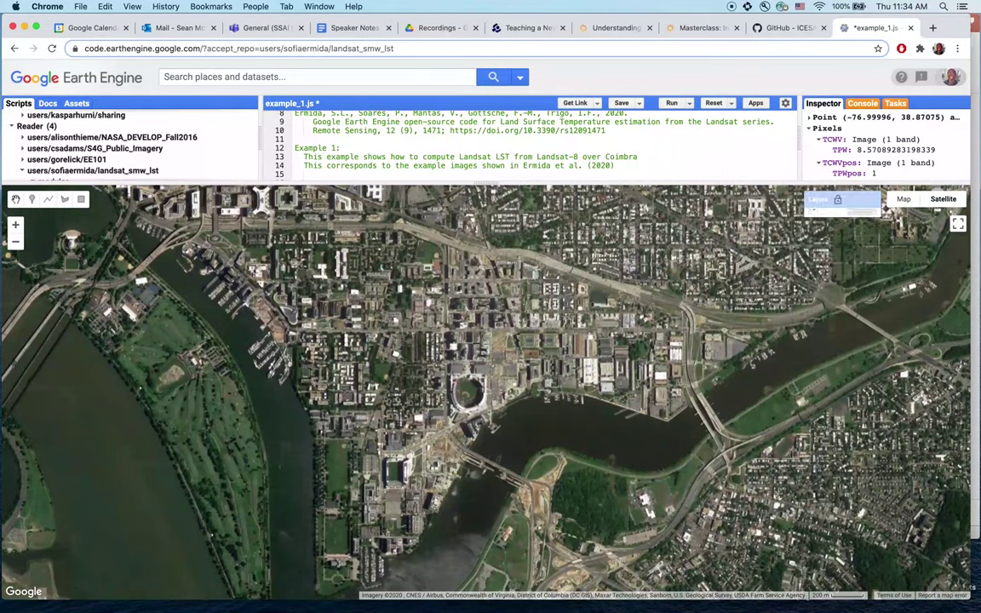
mouse_move(830, 199)
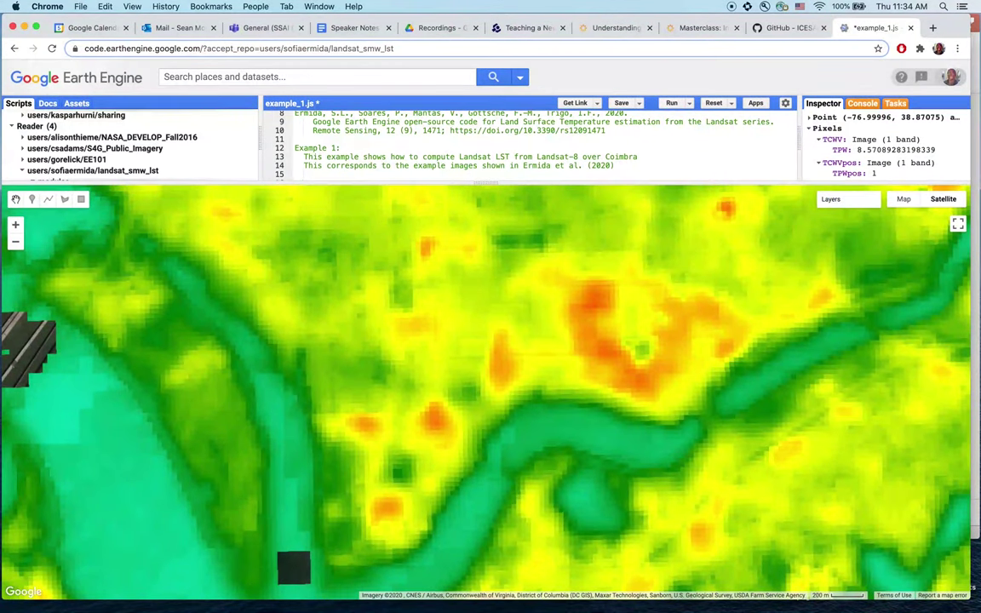
click(595, 291)
drag(485, 183, 485, 354)
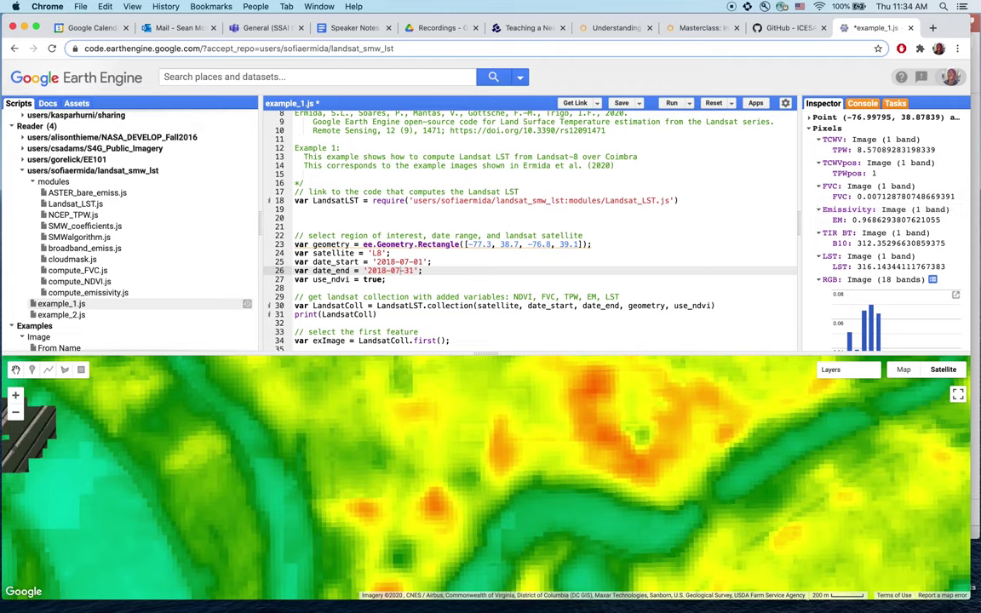
Show the export task list and open example_2.js, abandoning the unsaved changes to example_1.js
click(895, 103)
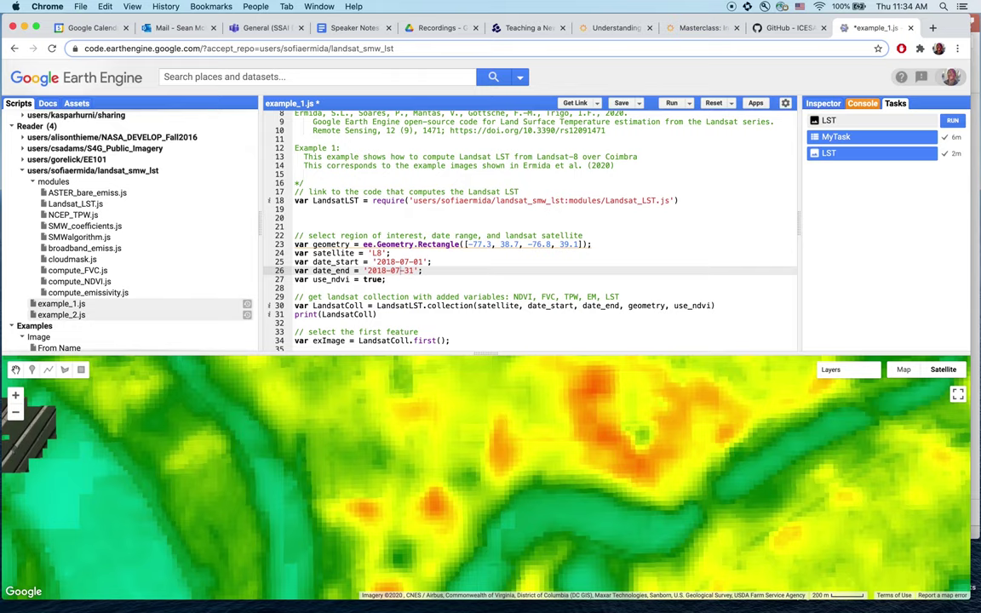
click(62, 314)
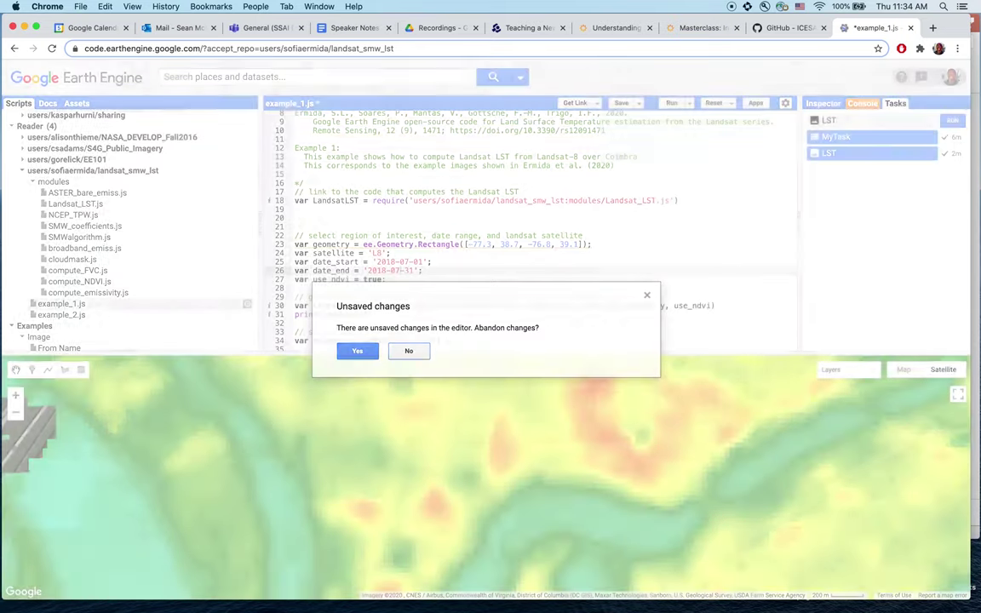
click(408, 351)
click(61, 314)
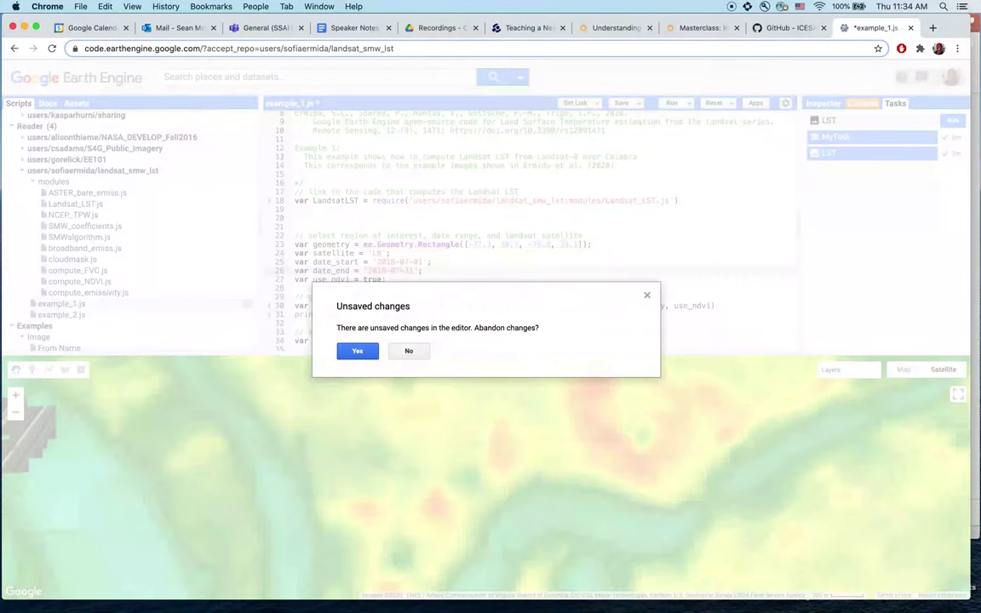
key(Return)
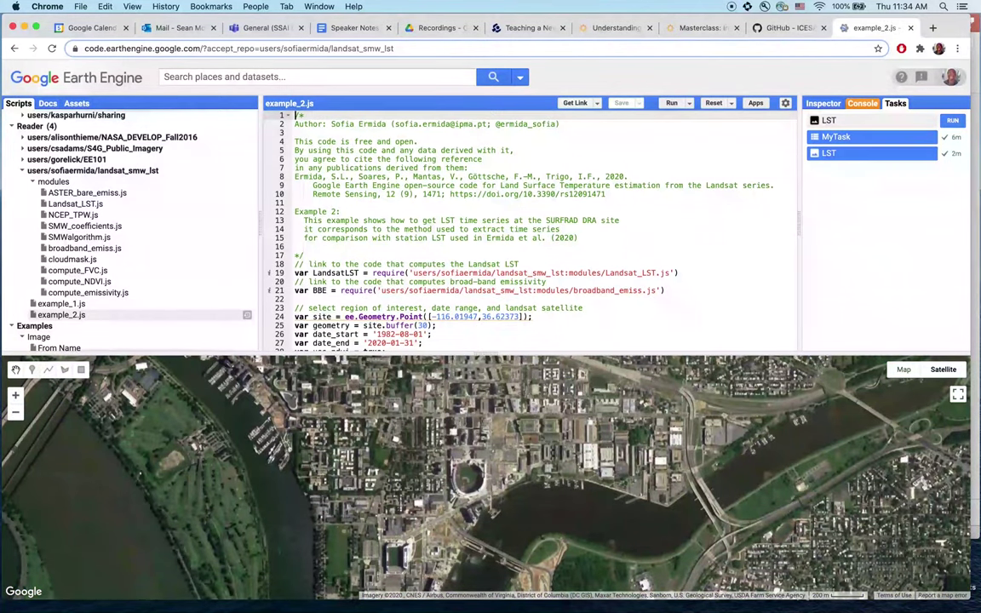
Examine the site, date range, per-satellite LST collections and broadband emissivity code in example_2.js
scroll(529, 230, down, 1)
scroll(528, 230, down, 5)
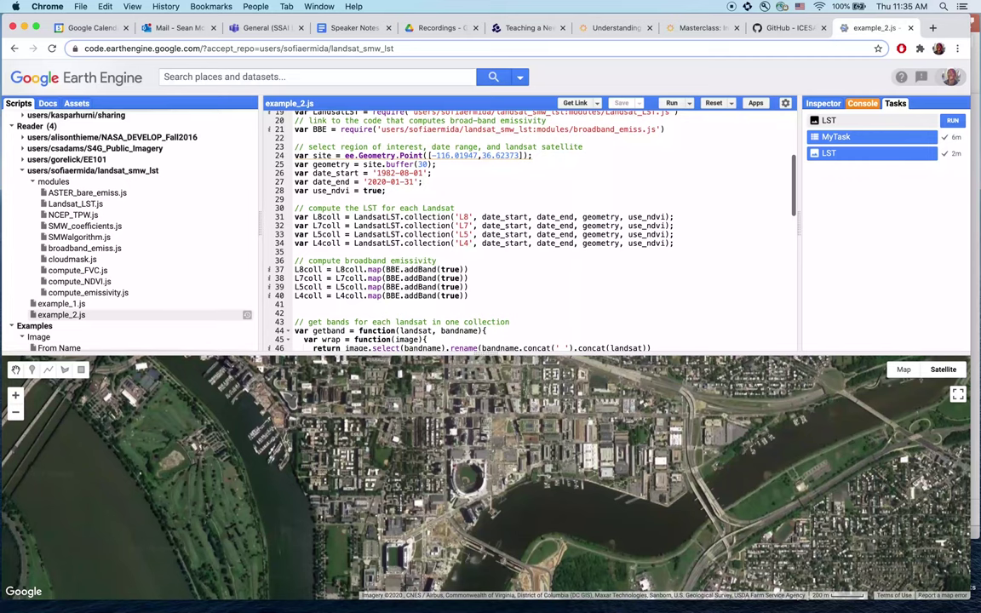
scroll(528, 230, down, 1)
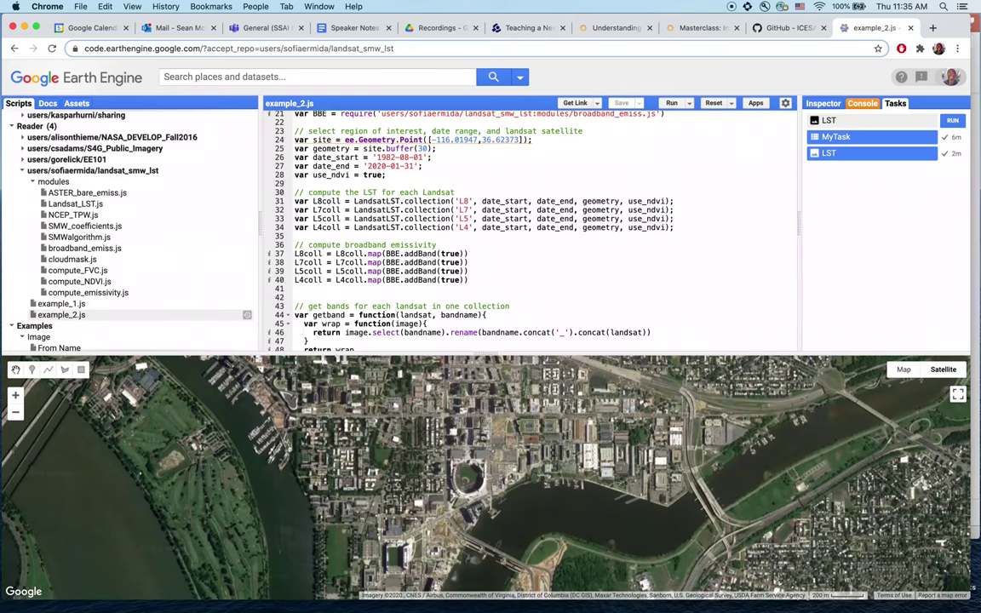
Switch to PowerPoint, start the UHI_Part1_v5 slide show from slide 63 and advance to the GLOBE Citizen Science slide
mouse_move(453, 596)
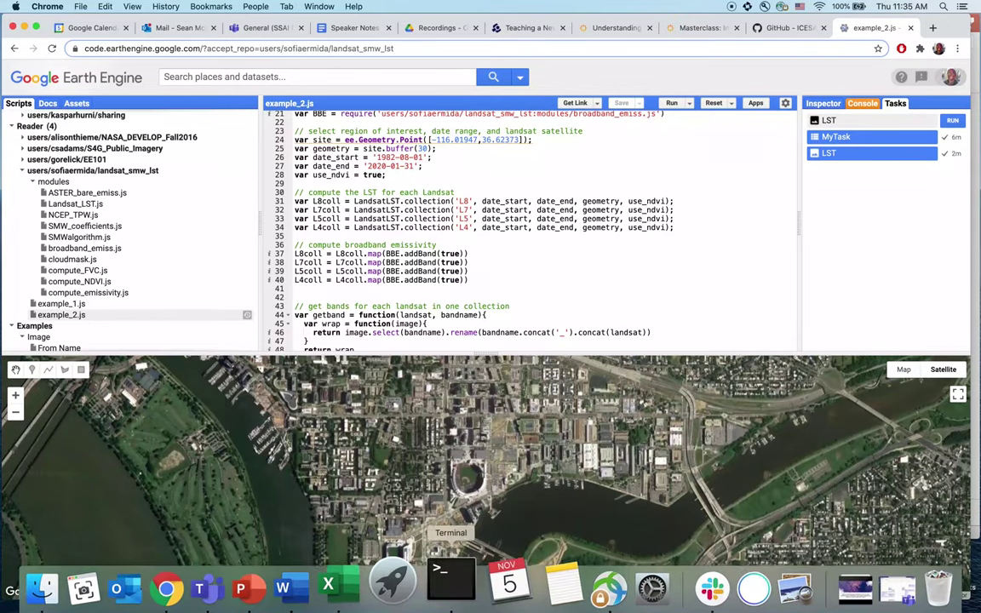
click(287, 584)
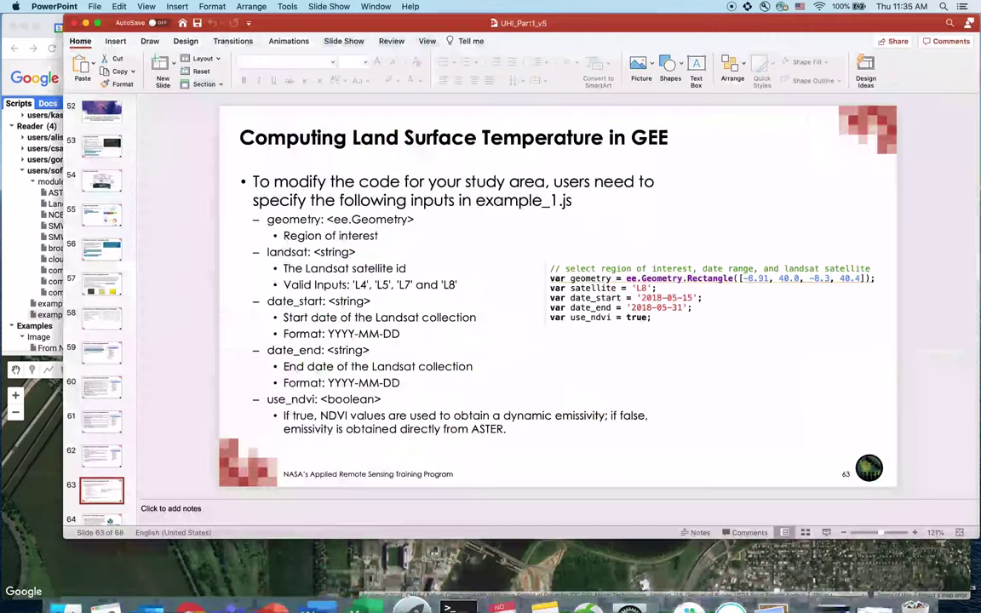
click(826, 534)
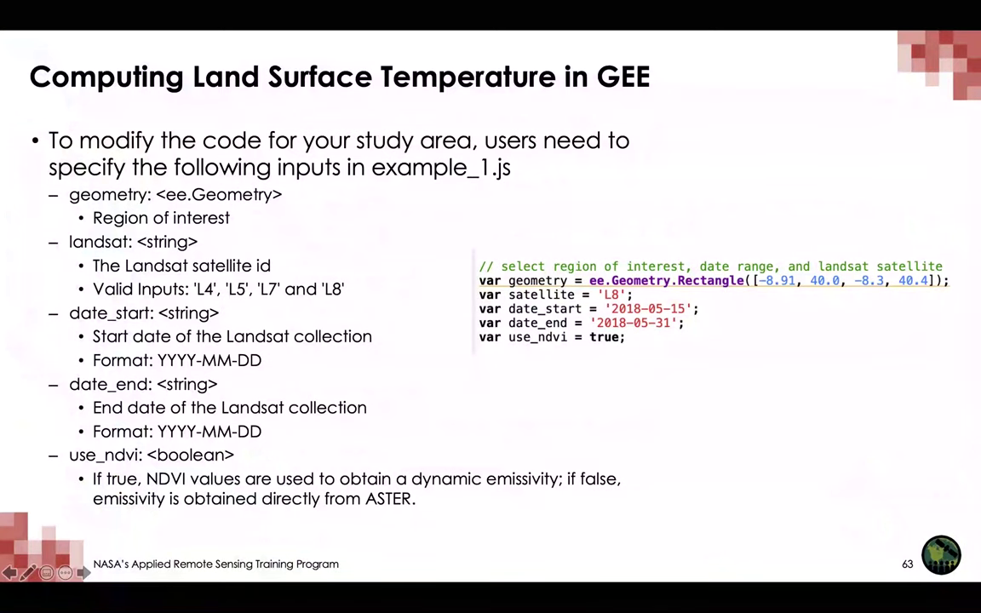
key(Right)
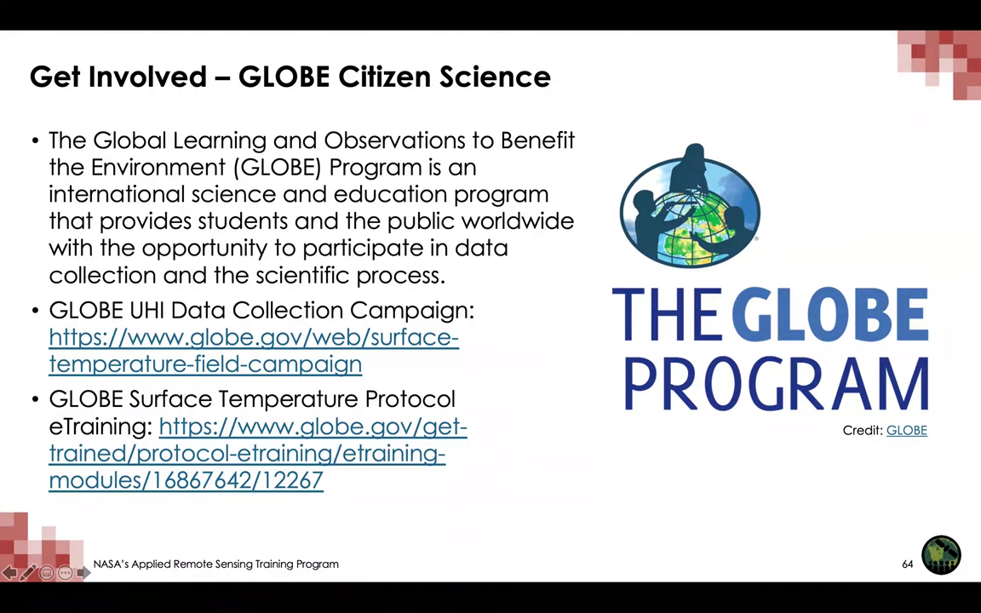